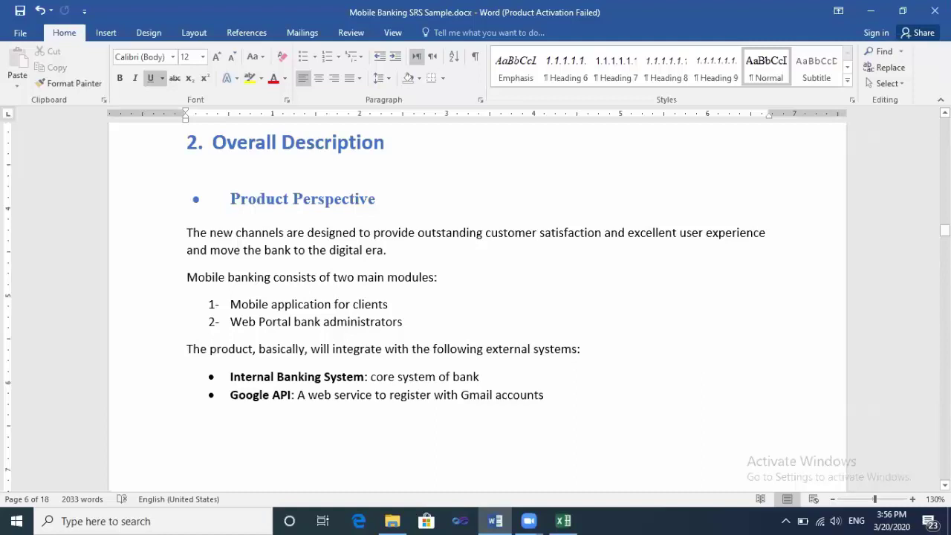
# Review the Product Perspective section, marking the sentence on the two main mobile banking modules and both module entries
pyautogui.click(945, 113)
pyautogui.click(945, 113)
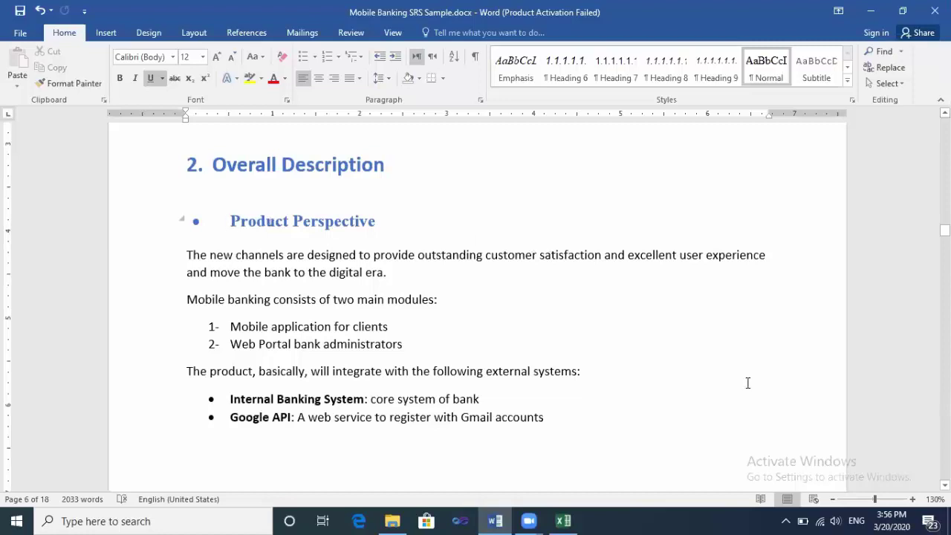
pyautogui.scroll(-3, 475, 297)
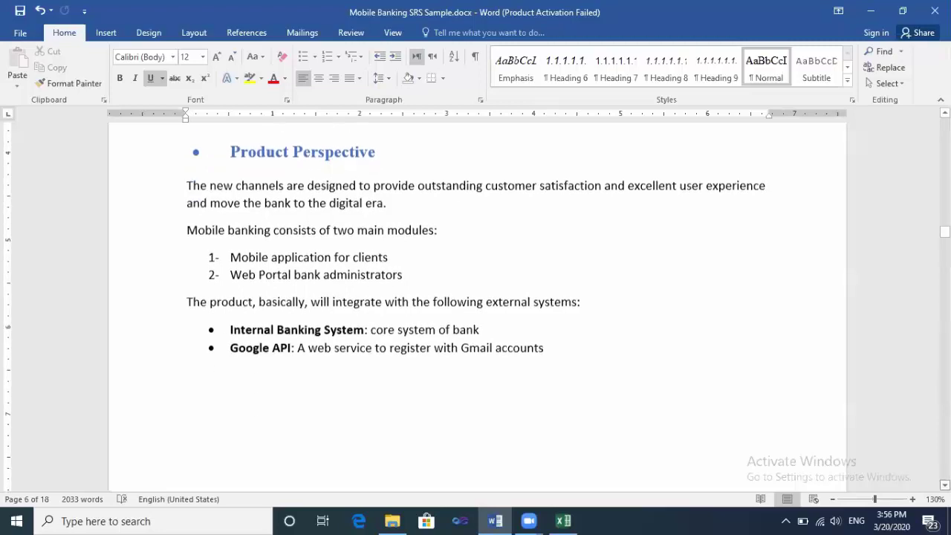
pyautogui.scroll(-7, 475, 304)
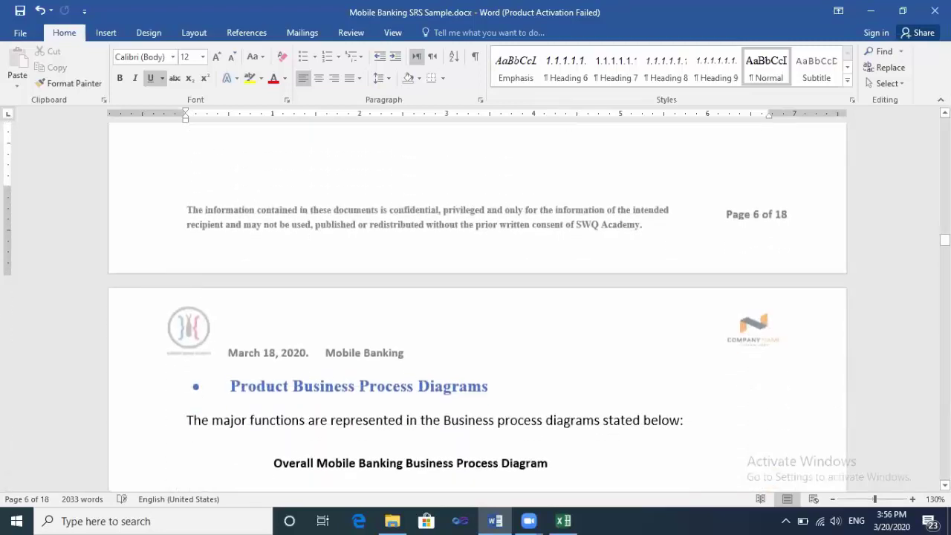
pyautogui.scroll(2, 476, 297)
pyautogui.scroll(4, 476, 304)
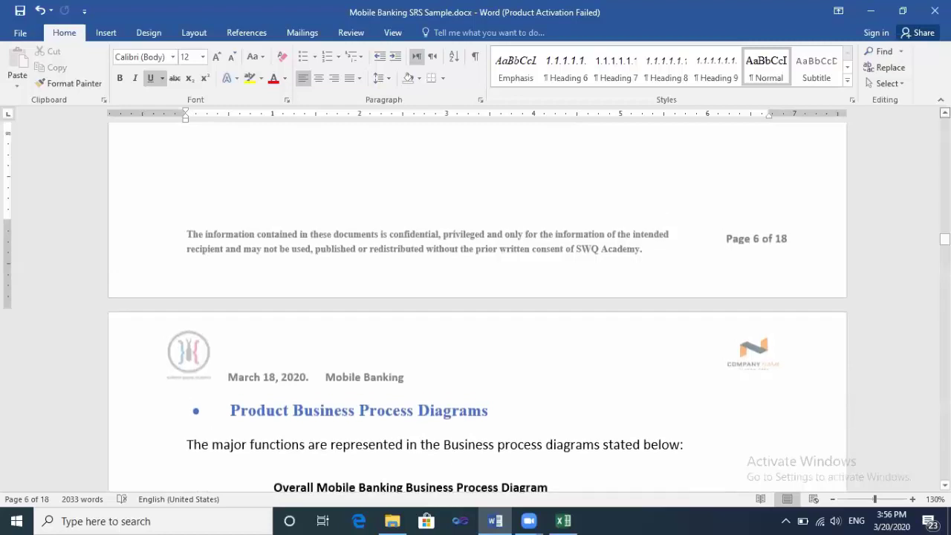
pyautogui.scroll(2, 475, 305)
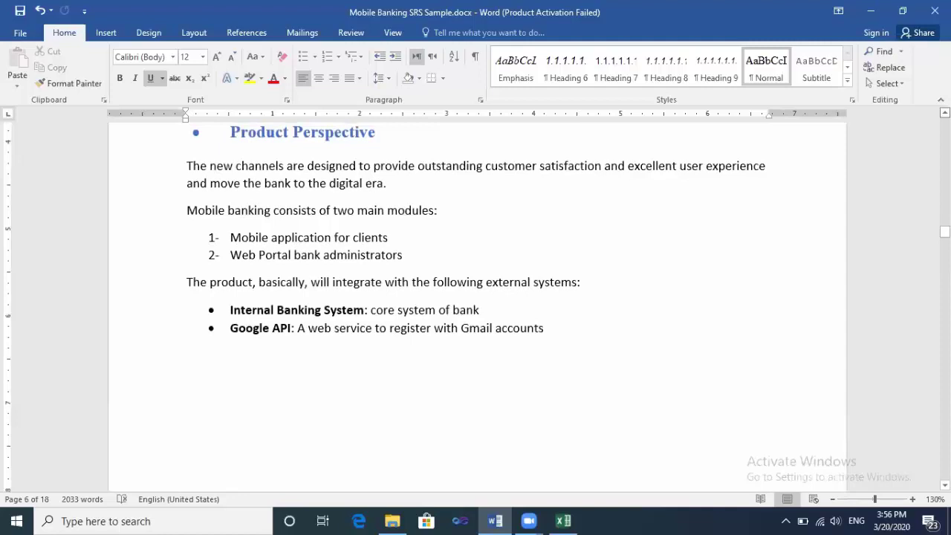
pyautogui.scroll(1, 476, 304)
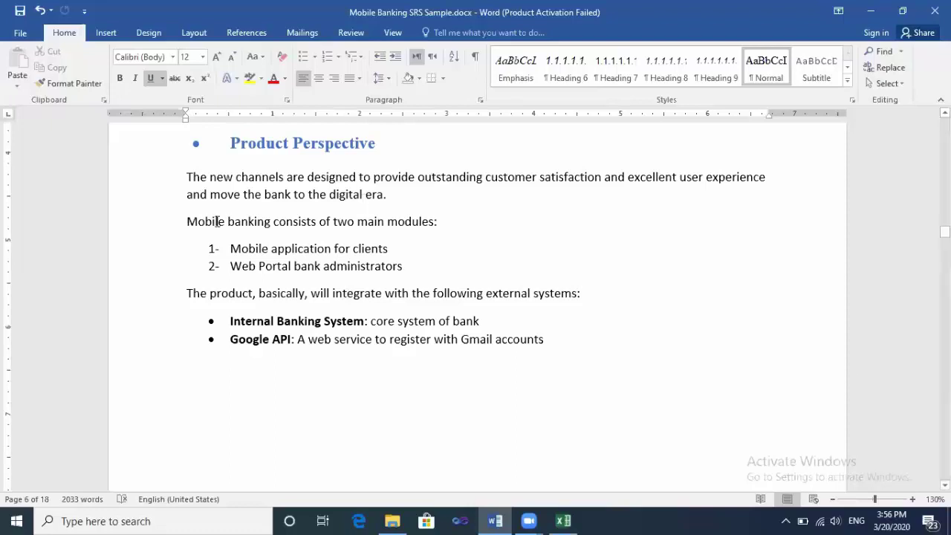
pyautogui.moveTo(192, 221); pyautogui.dragTo(400, 223)
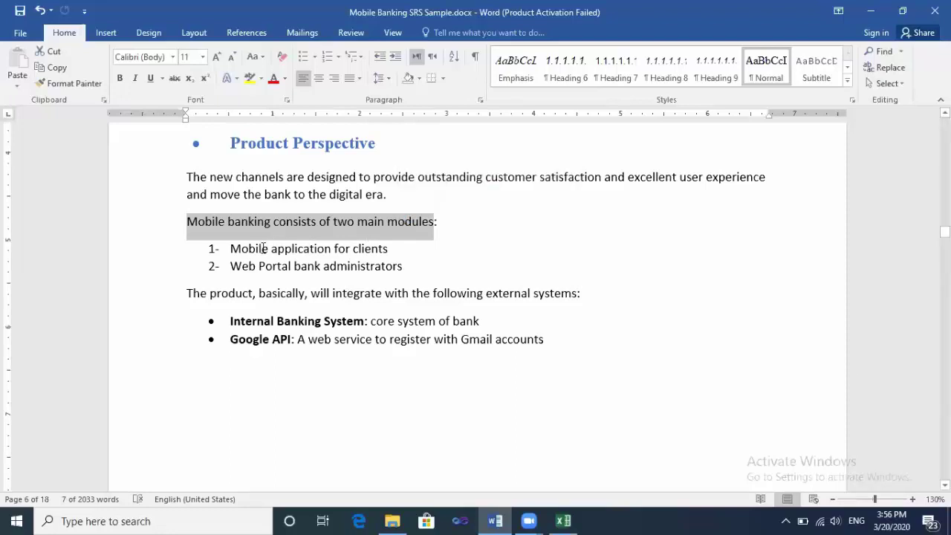
pyautogui.moveTo(261, 249); pyautogui.dragTo(332, 249)
pyautogui.moveTo(258, 267); pyautogui.dragTo(324, 269)
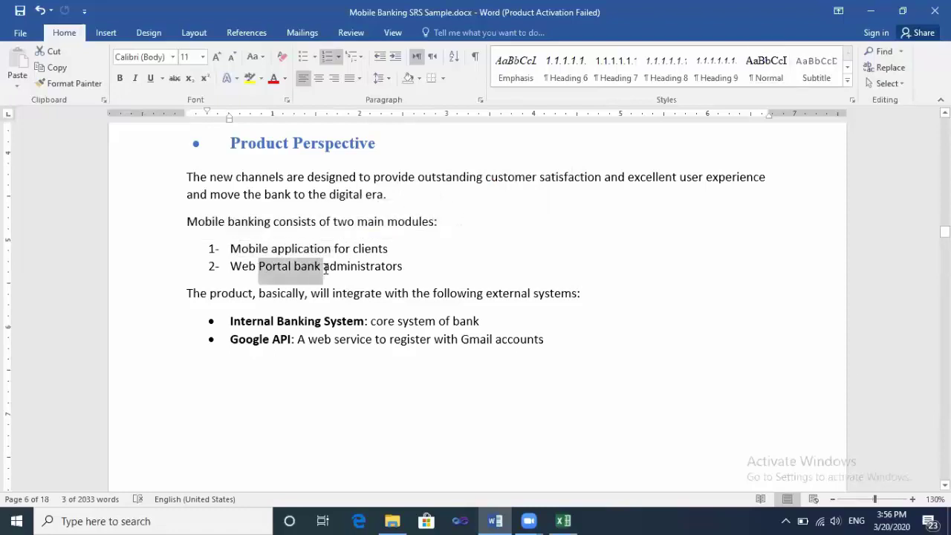
# Read through the external systems the product integrates with, marking the Internal Banking System and Google API entries
pyautogui.click(218, 297)
pyautogui.moveTo(273, 294); pyautogui.dragTo(485, 293)
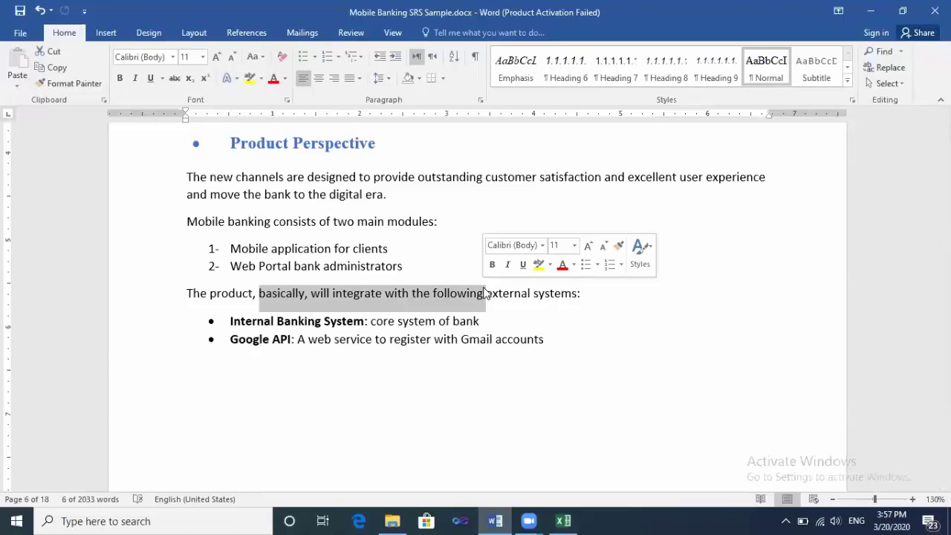
pyautogui.moveTo(254, 319); pyautogui.dragTo(464, 319)
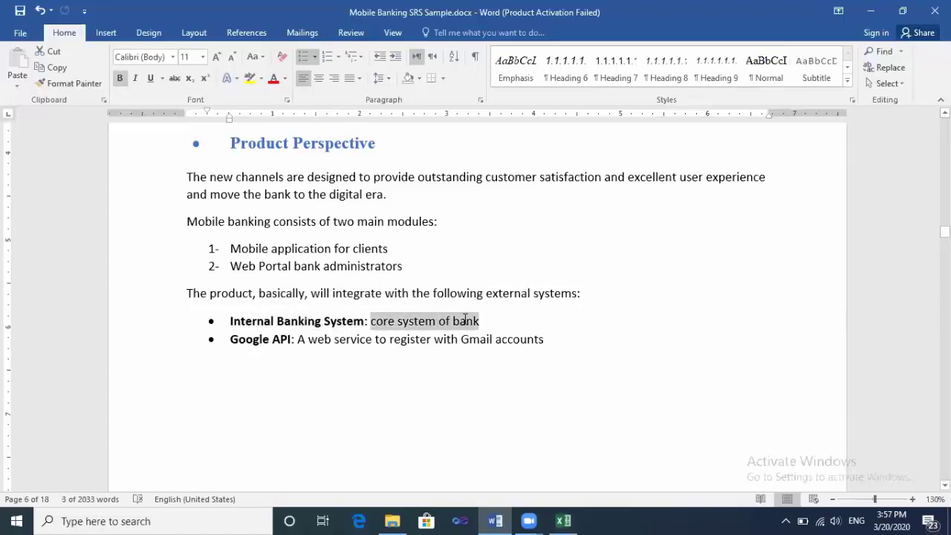
pyautogui.click(480, 320)
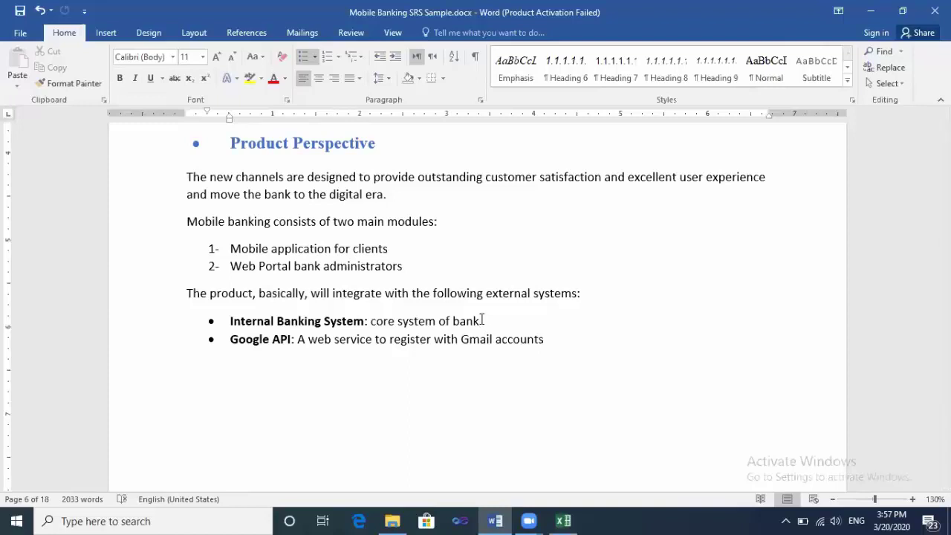
pyautogui.moveTo(230, 339); pyautogui.dragTo(495, 340)
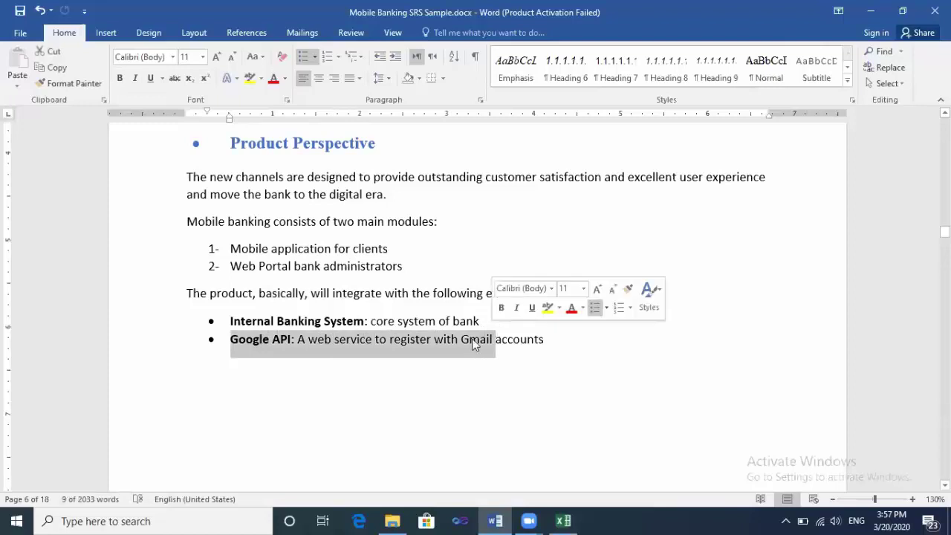
pyautogui.click(468, 342)
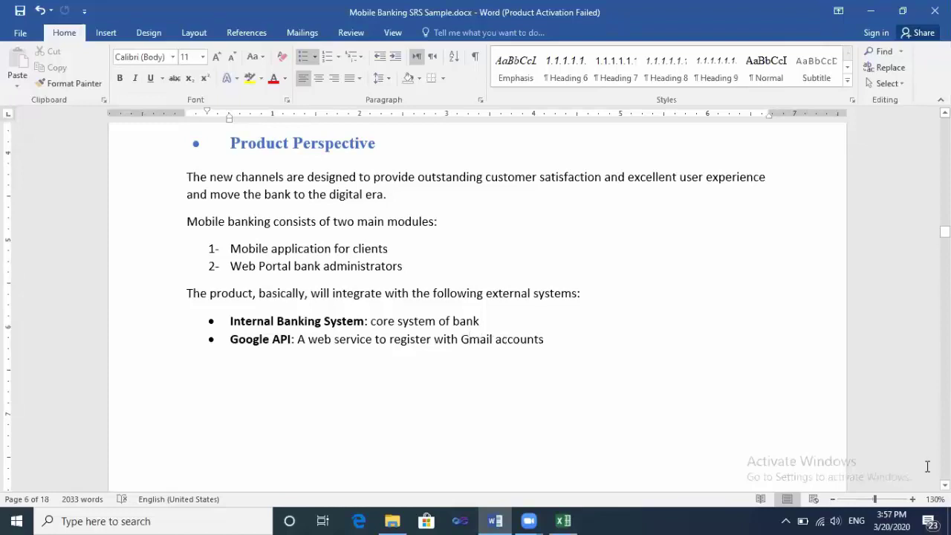
# Go to the Product Business Process Diagrams section and examine the diagram's introductory sentence with its highlighted UML note
pyautogui.scroll(-3, 927, 466)
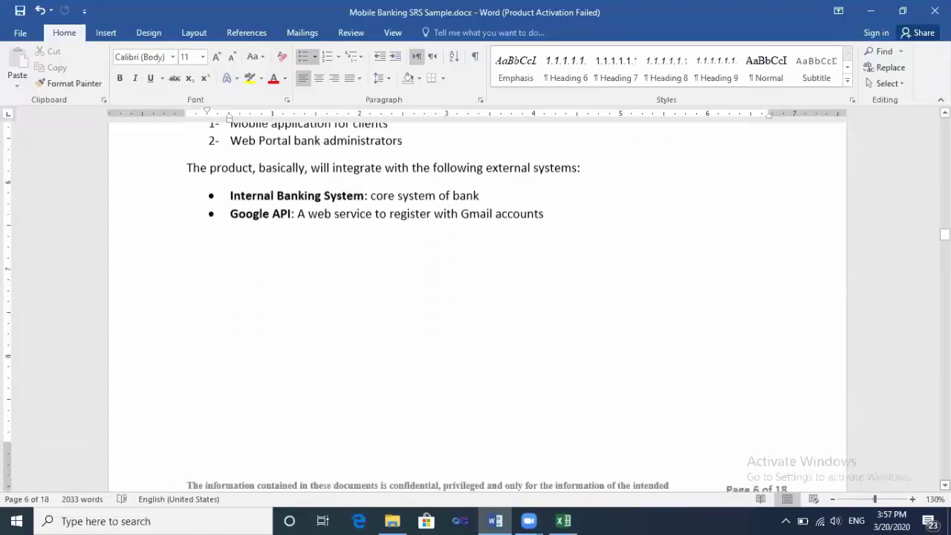
pyautogui.scroll(-8, 475, 305)
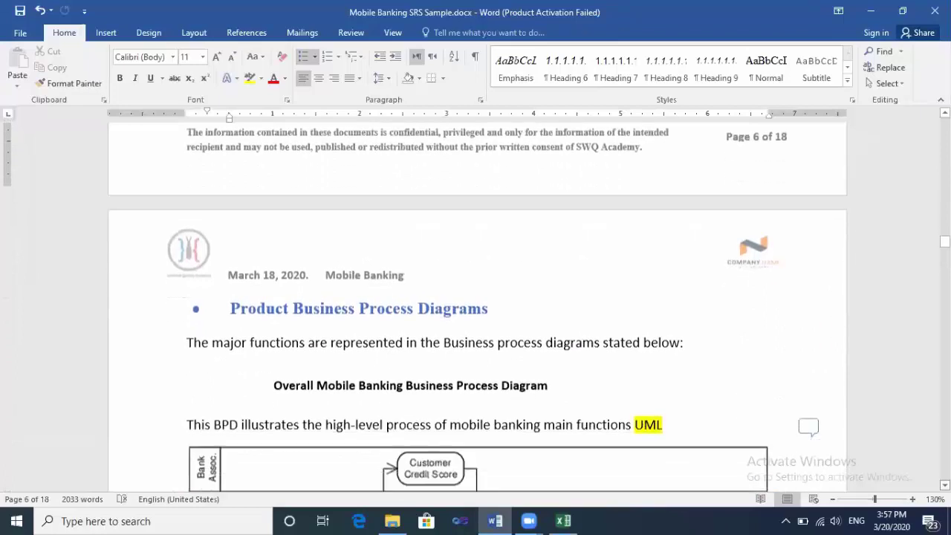
pyautogui.scroll(-3, 475, 304)
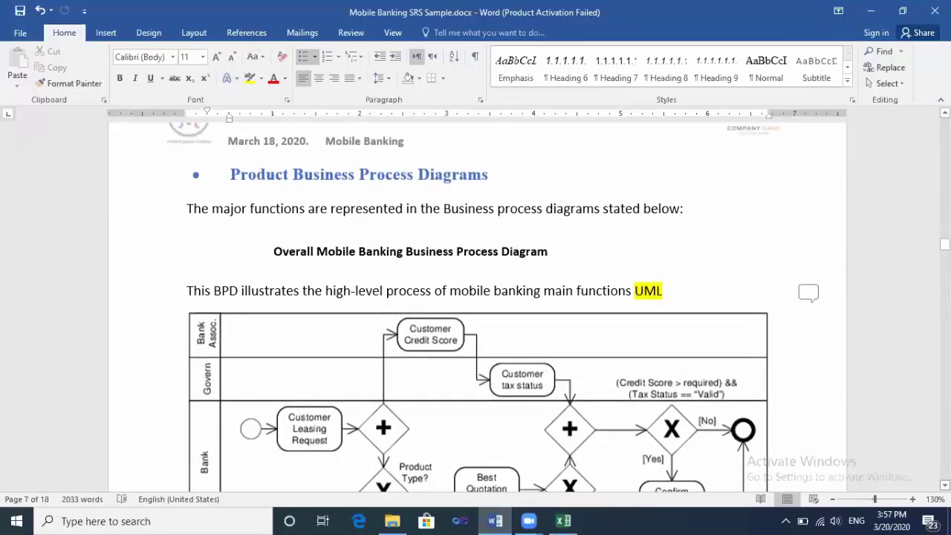
pyautogui.scroll(-1, 475, 305)
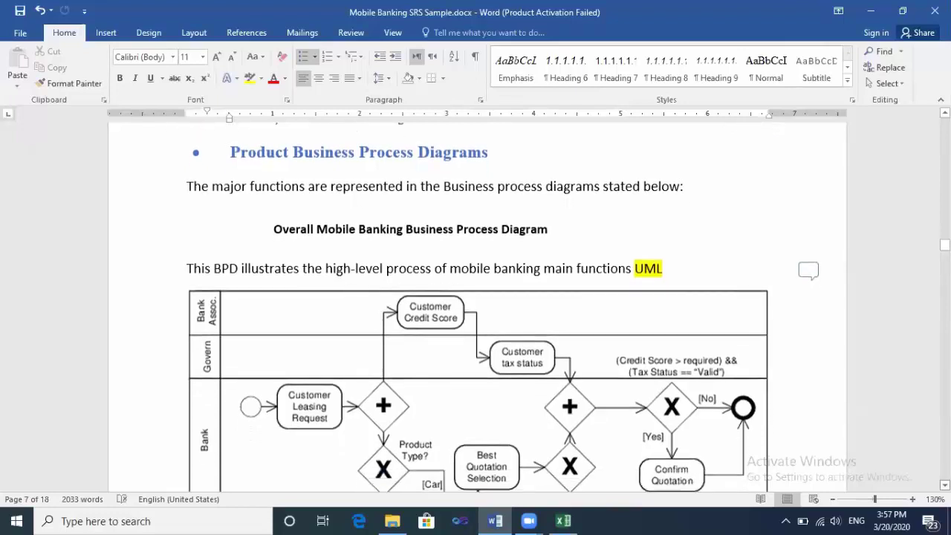
pyautogui.doubleClick(645, 267)
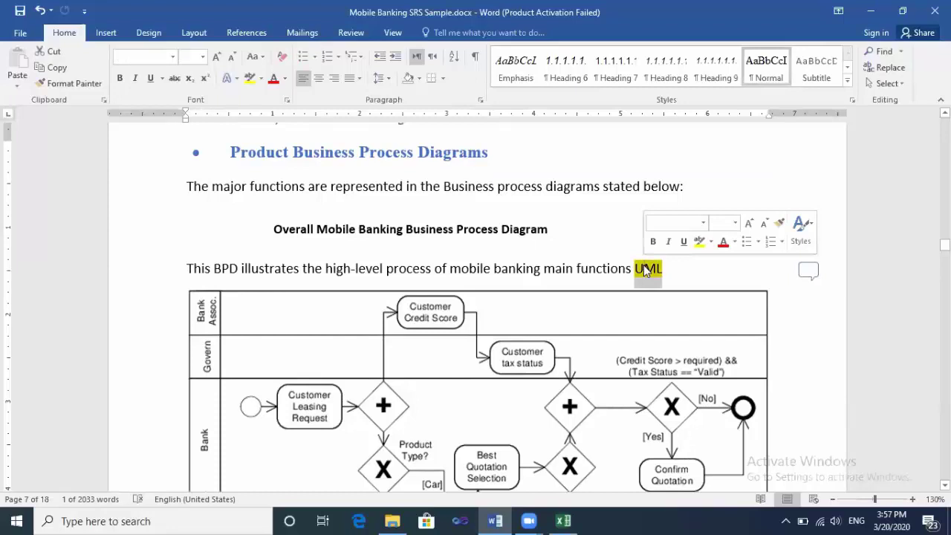
pyautogui.click(244, 270)
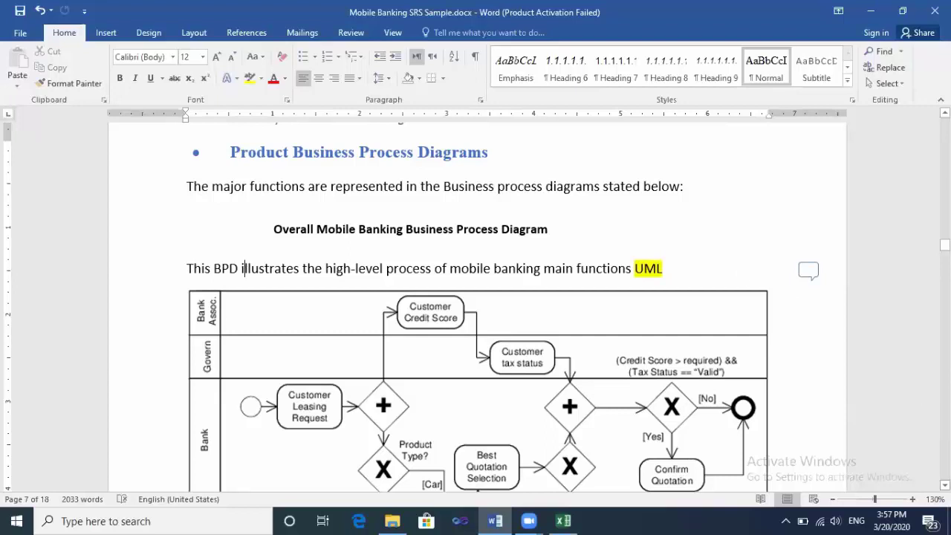
# Examine the overall mobile banking business process diagram from the Bank Assoc. lane to the Housing agency lane
pyautogui.scroll(-5, 475, 305)
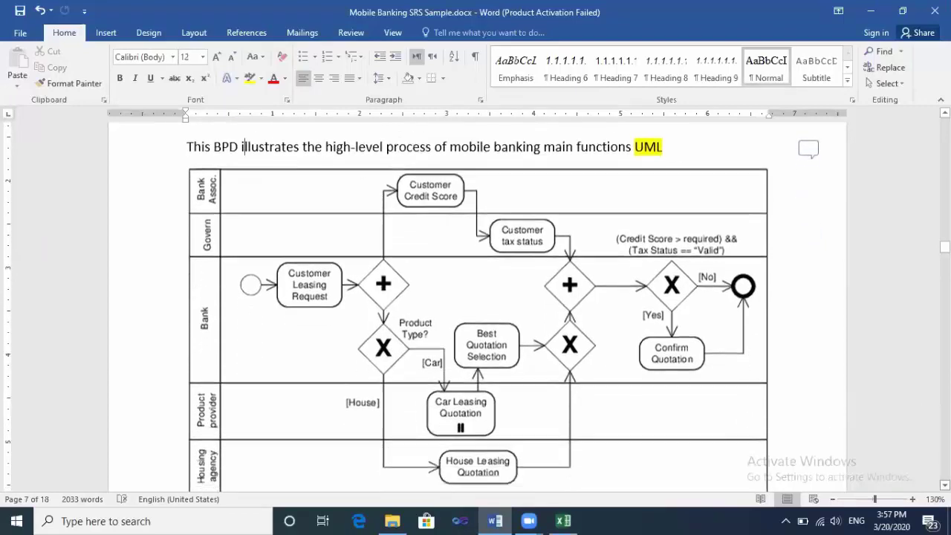
pyautogui.scroll(-1, 475, 305)
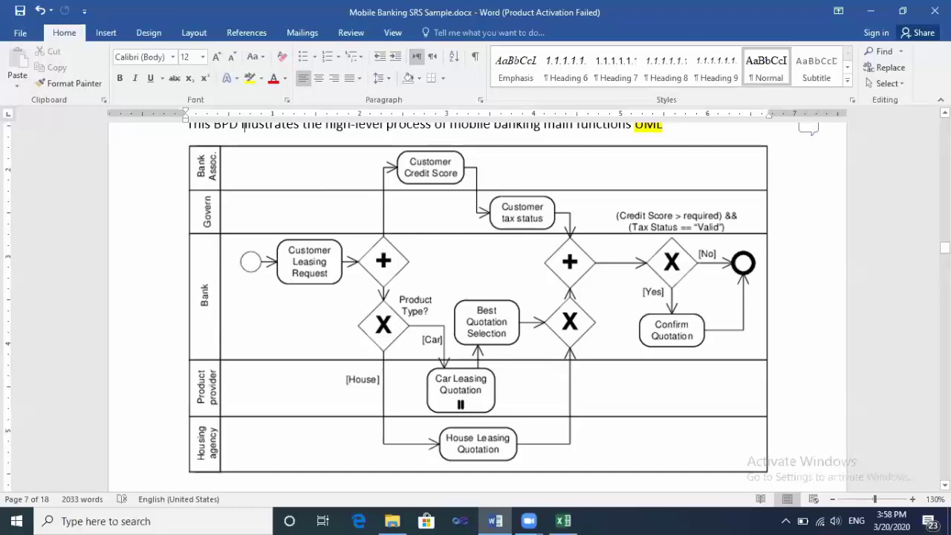
pyautogui.scroll(1, 687, 260)
pyautogui.scroll(2, 885, 363)
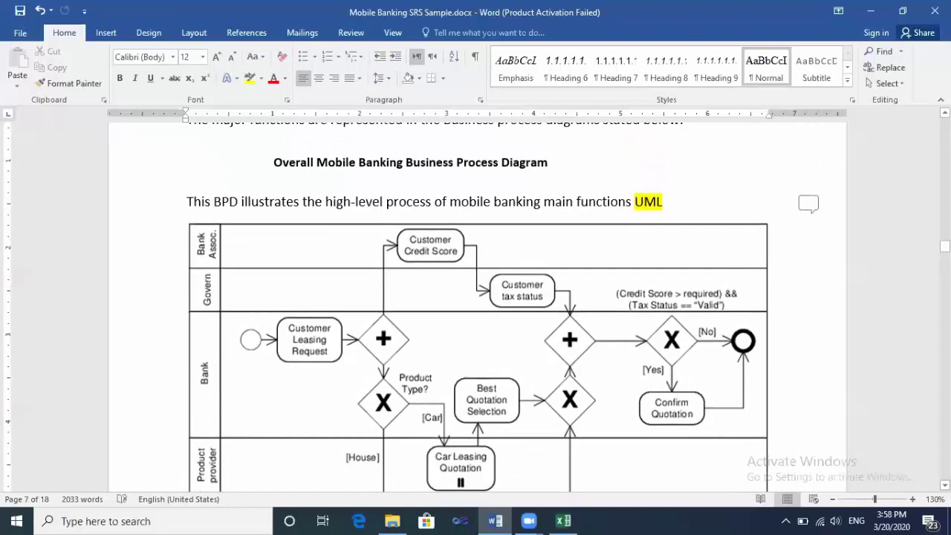
pyautogui.scroll(-2, 944, 482)
pyautogui.scroll(-10, 502, 307)
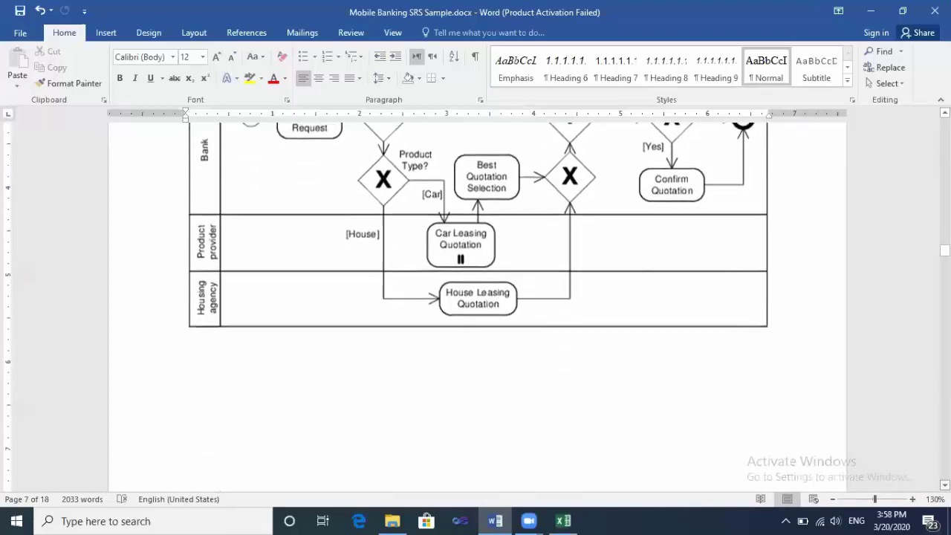
# Go to the Users Definitions table and review the Client row's user, class and description
pyautogui.scroll(-10, 476, 305)
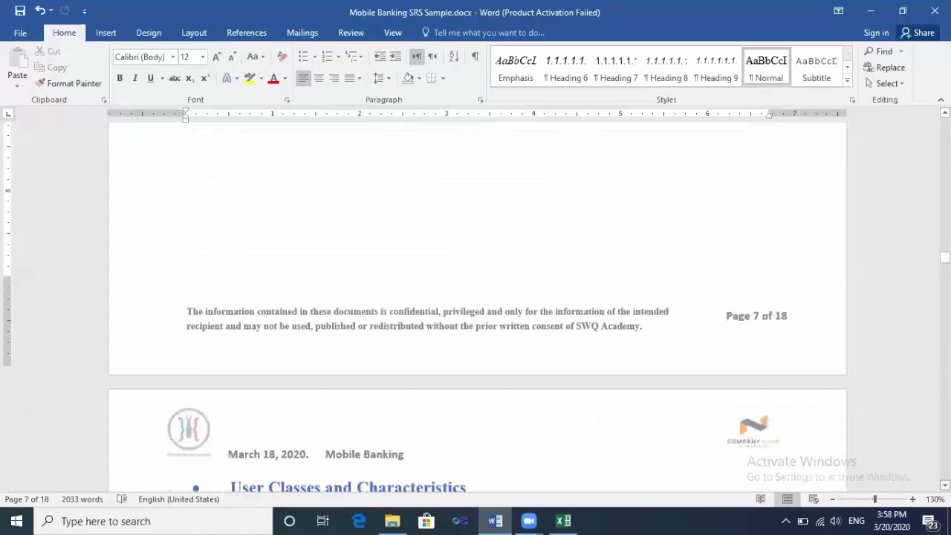
pyautogui.scroll(-4, 477, 305)
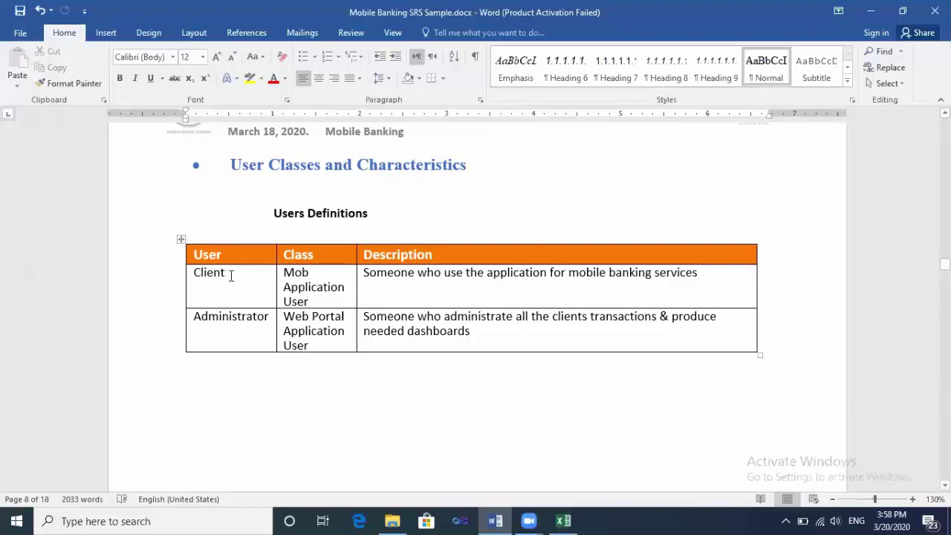
pyautogui.moveTo(252, 340); pyautogui.dragTo(206, 276)
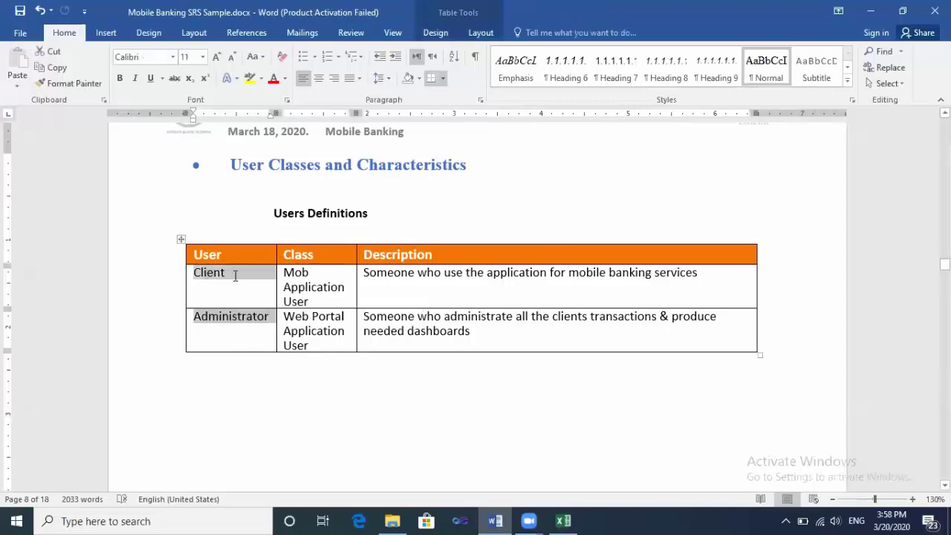
pyautogui.click(265, 273)
pyautogui.moveTo(285, 273); pyautogui.dragTo(330, 289)
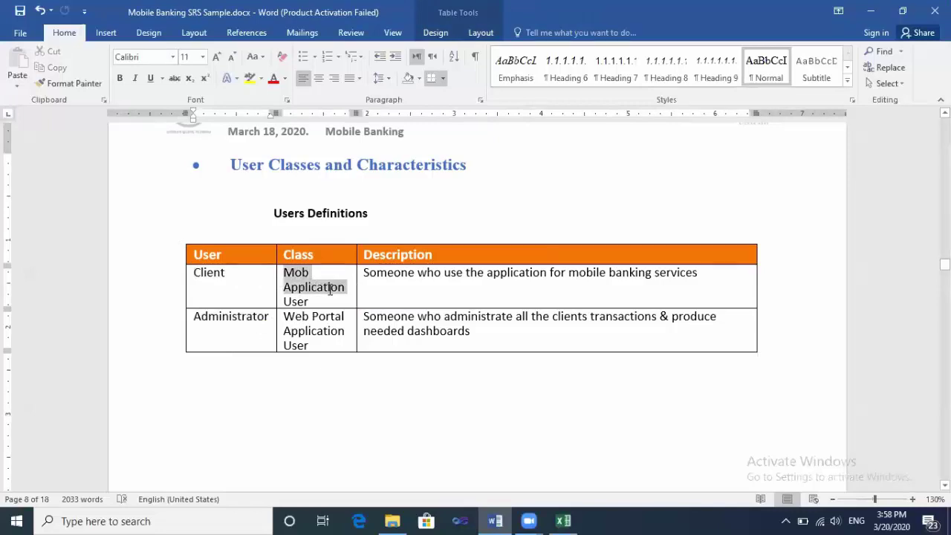
pyautogui.moveTo(450, 277); pyautogui.dragTo(635, 286)
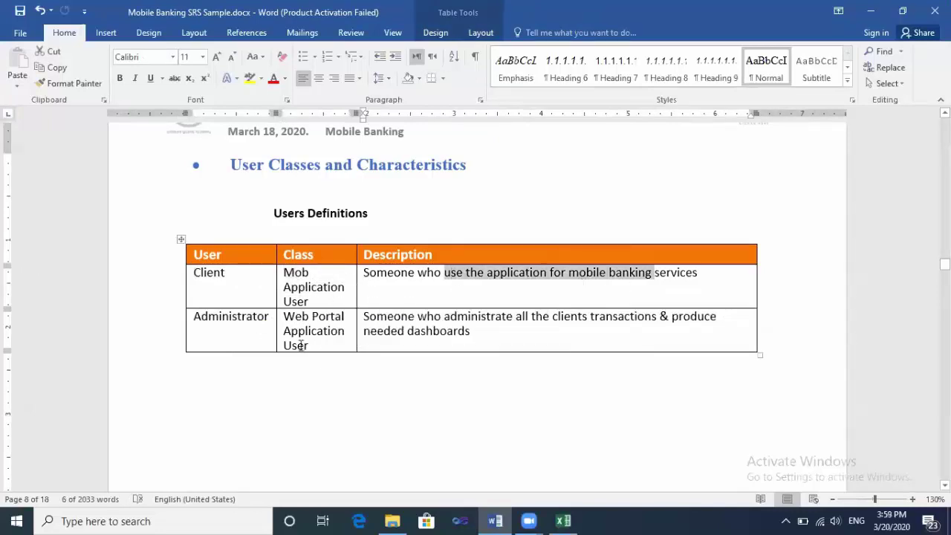
# Review the Administrator row's class and description in the Users Definitions table
pyautogui.click(235, 327)
pyautogui.moveTo(289, 318); pyautogui.dragTo(320, 332)
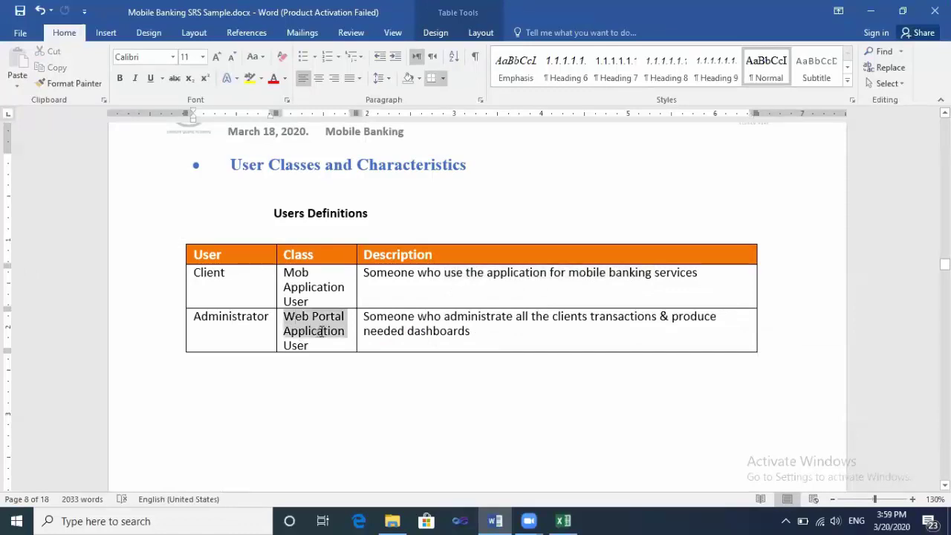
pyautogui.click(441, 316)
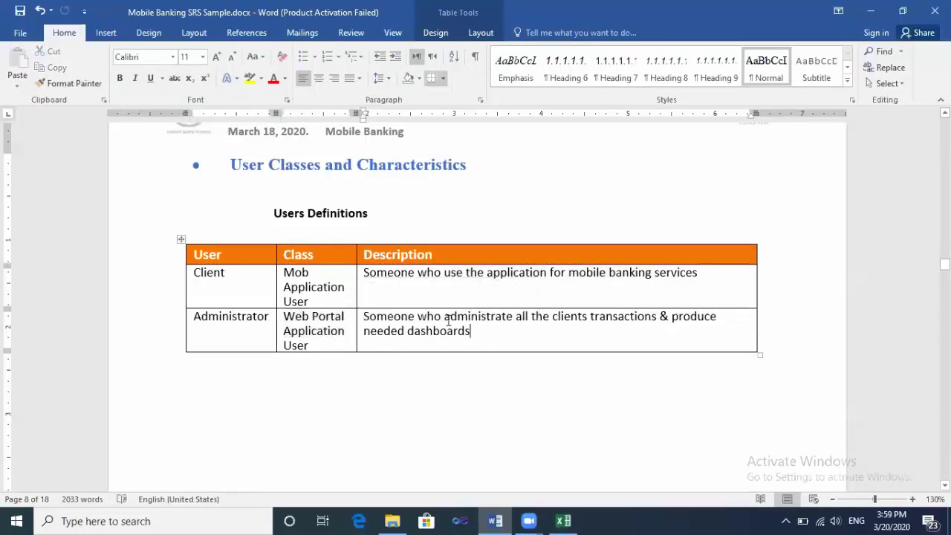
pyautogui.moveTo(442, 316); pyautogui.dragTo(610, 332)
pyautogui.click(577, 338)
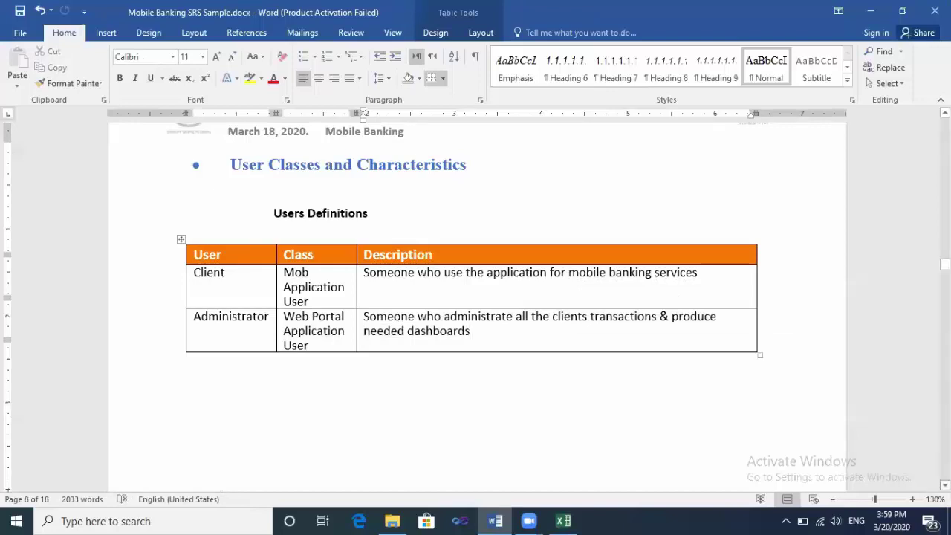
# Go to page 9 to read the Design and Implementation Constraints, User Documentation, and Assumptions and Dependencies sections
pyautogui.scroll(-1, 472, 305)
pyautogui.scroll(-8, 472, 305)
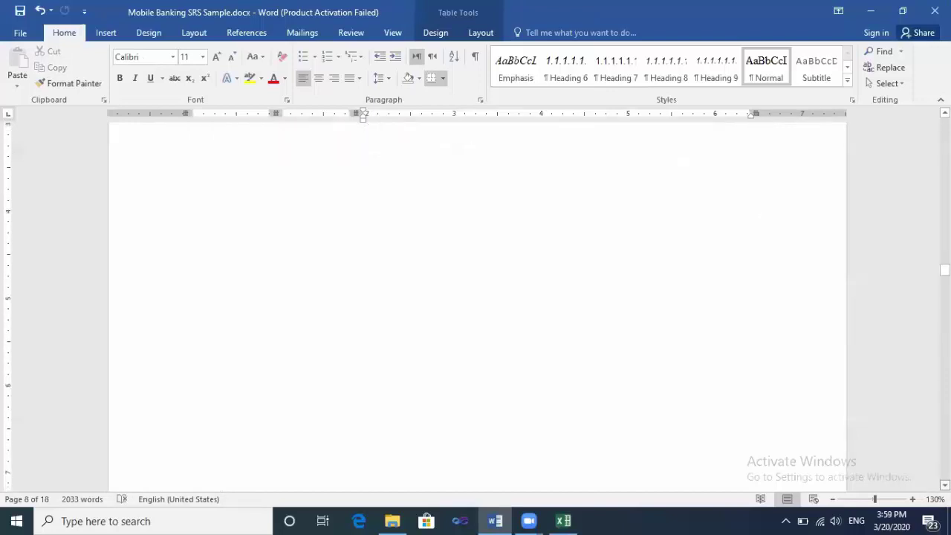
pyautogui.scroll(-3, 476, 305)
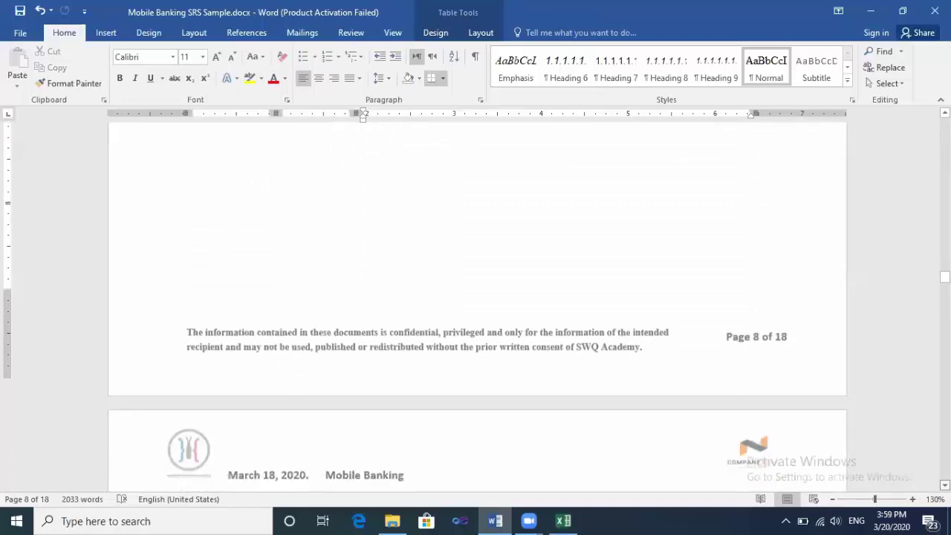
pyautogui.scroll(-5, 475, 297)
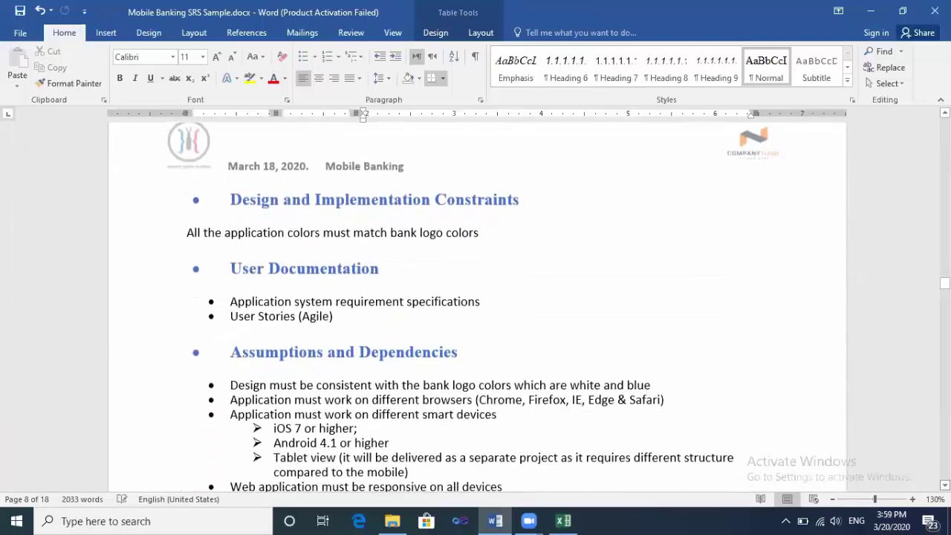
pyautogui.scroll(-1, 475, 297)
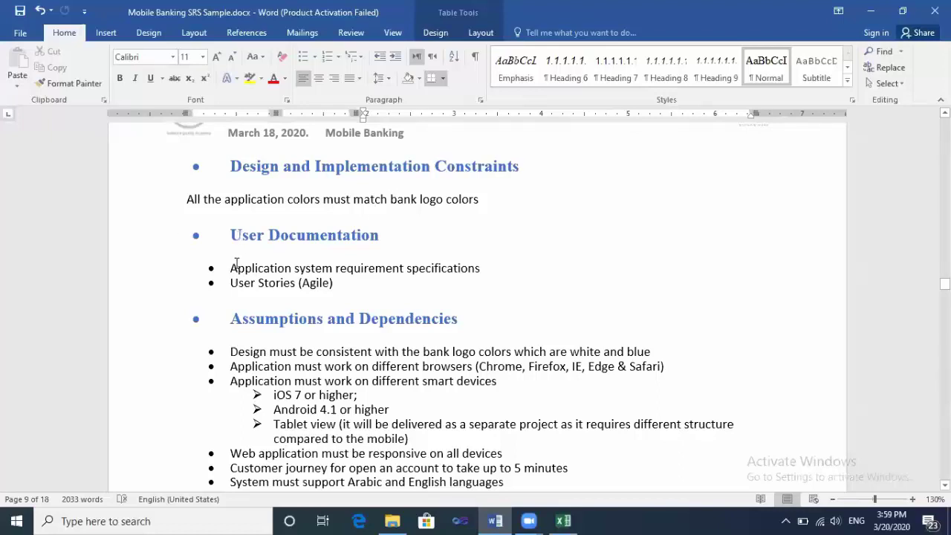
# Review the User Documentation items, then highlight the full list under Assumptions and Dependencies
pyautogui.moveTo(233, 268); pyautogui.dragTo(334, 269)
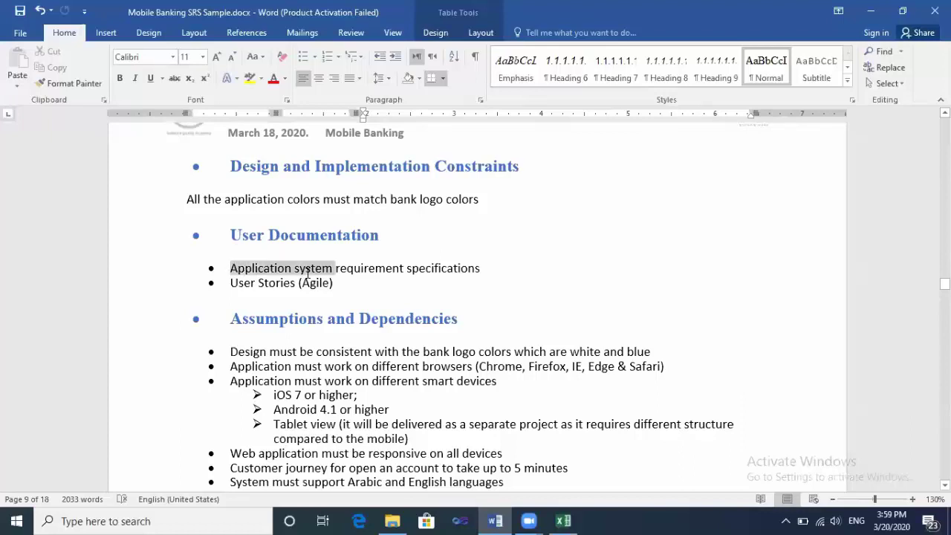
pyautogui.click(301, 271)
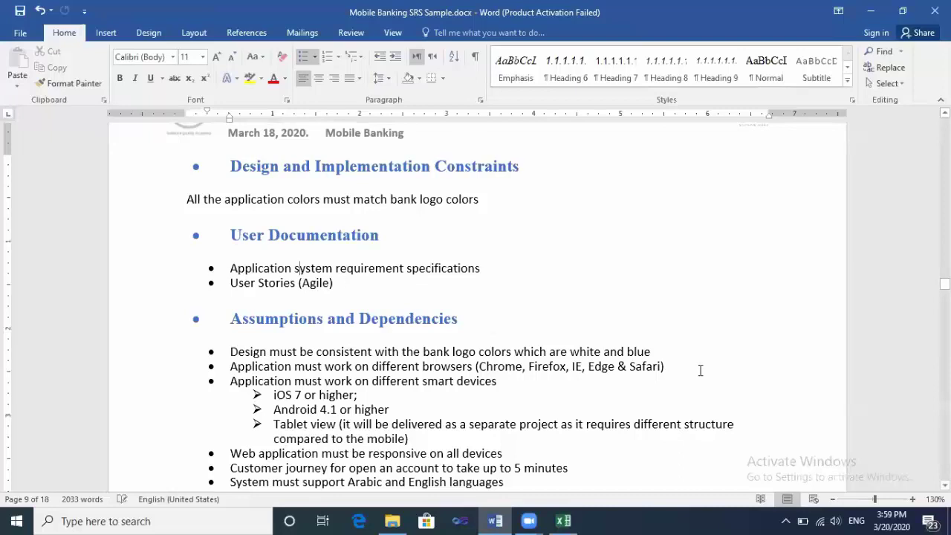
pyautogui.scroll(-3, 475, 305)
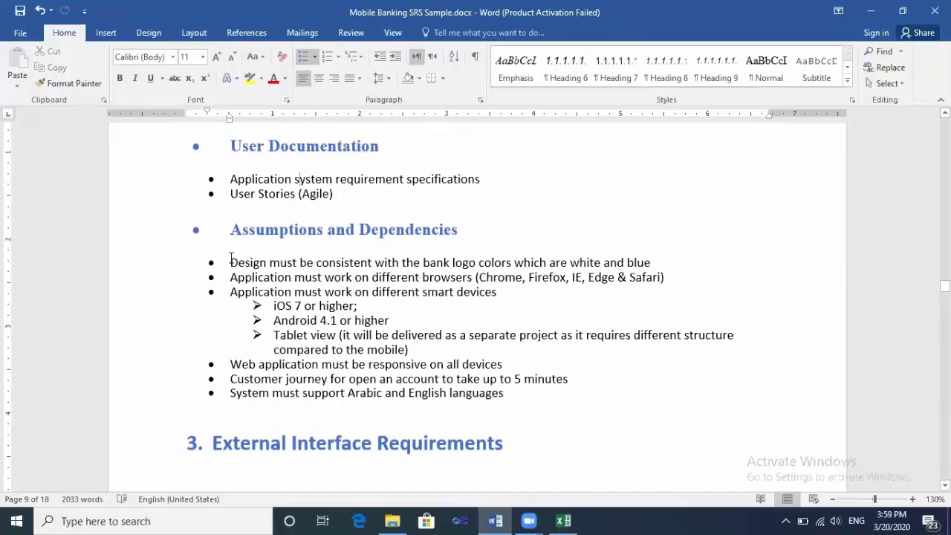
pyautogui.moveTo(231, 259); pyautogui.dragTo(503, 398)
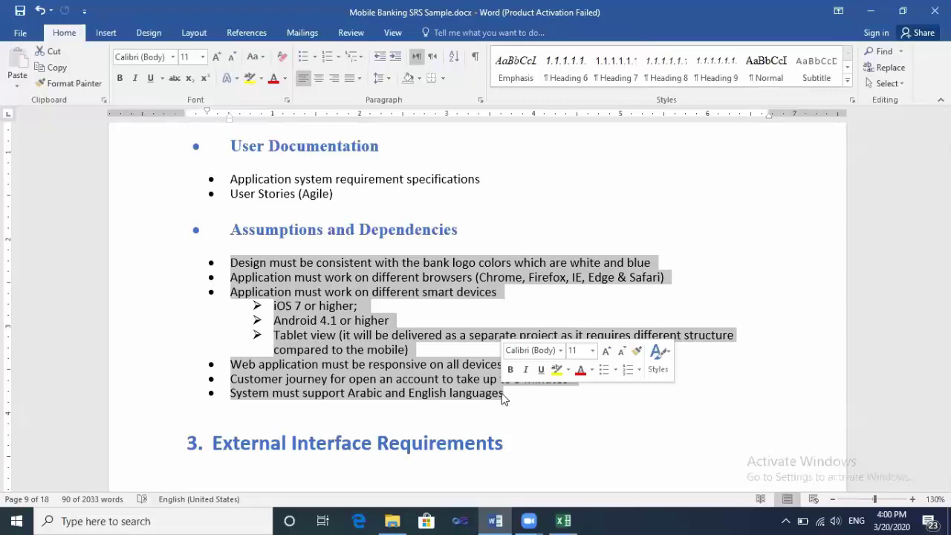
pyautogui.click(282, 227)
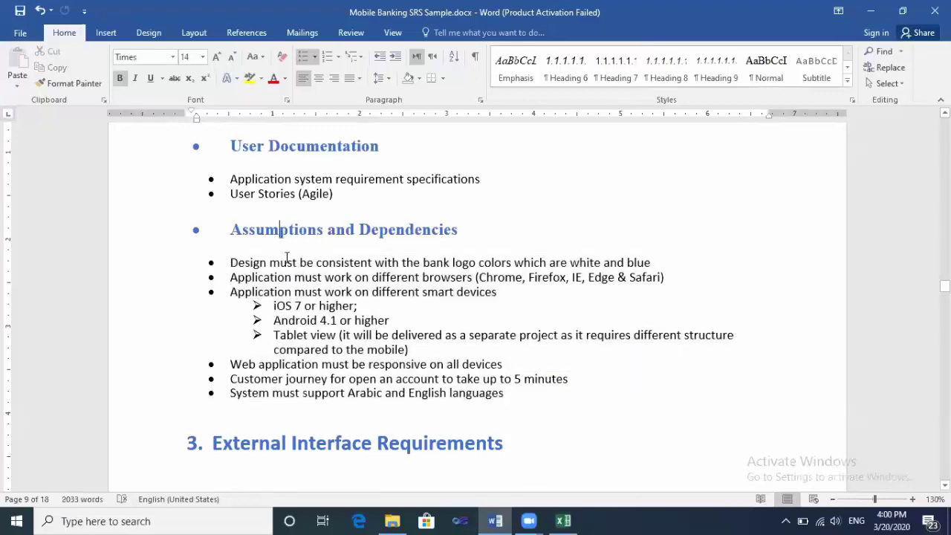
# Review the logo color consistency and browser support assumptions, highlighting the supported browser names in the parentheses
pyautogui.moveTo(270, 262); pyautogui.dragTo(586, 262)
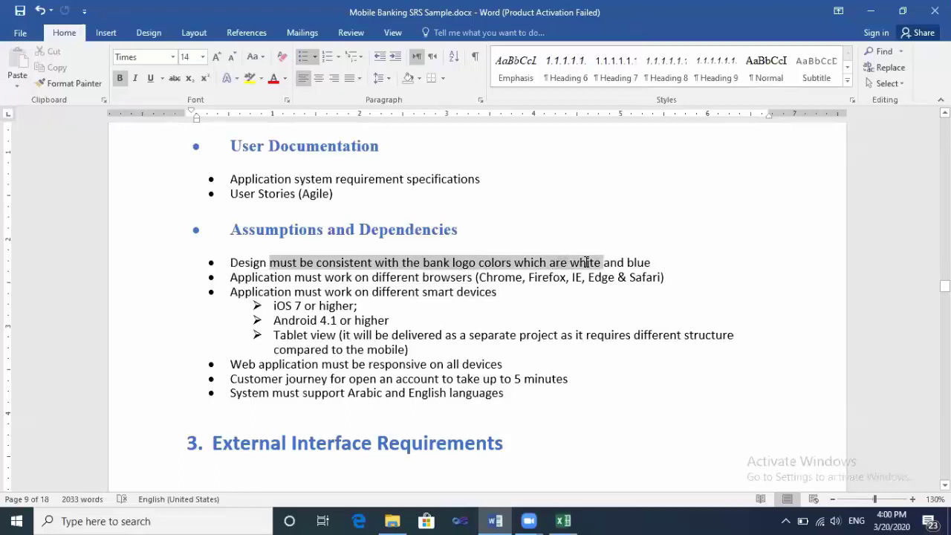
pyautogui.moveTo(231, 278); pyautogui.dragTo(447, 277)
pyautogui.click(537, 277)
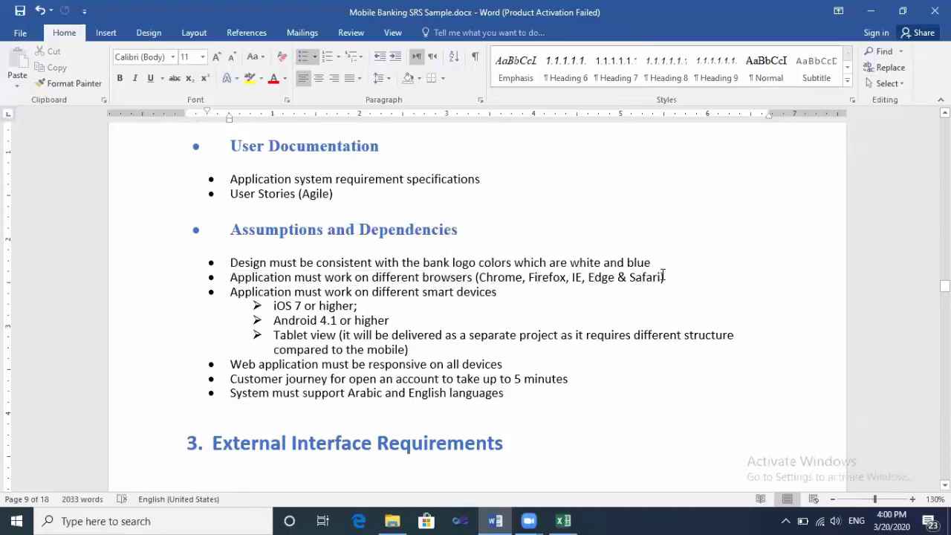
pyautogui.moveTo(660, 277); pyautogui.dragTo(489, 279)
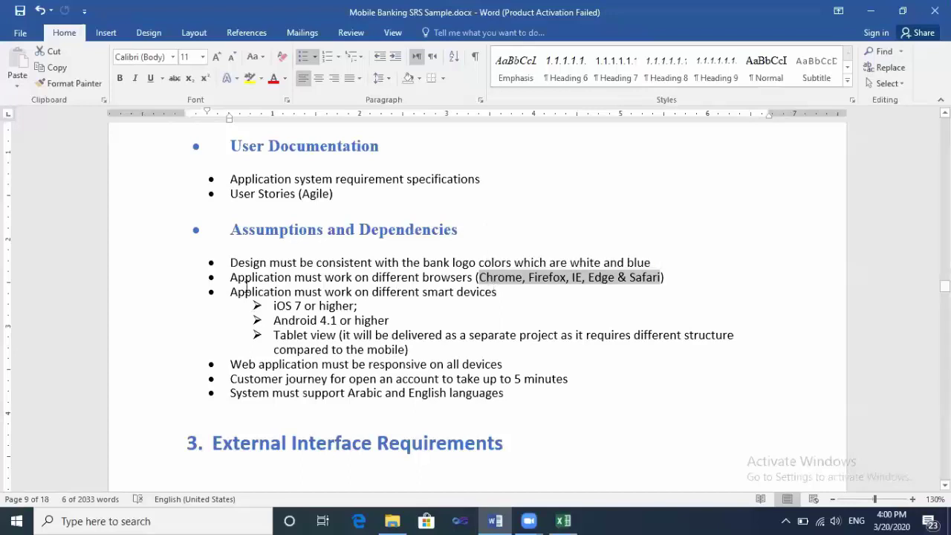
# Review the smart devices assumption, highlighting its iOS, Android and Tablet view sub-items one by one
pyautogui.moveTo(237, 291); pyautogui.dragTo(438, 294)
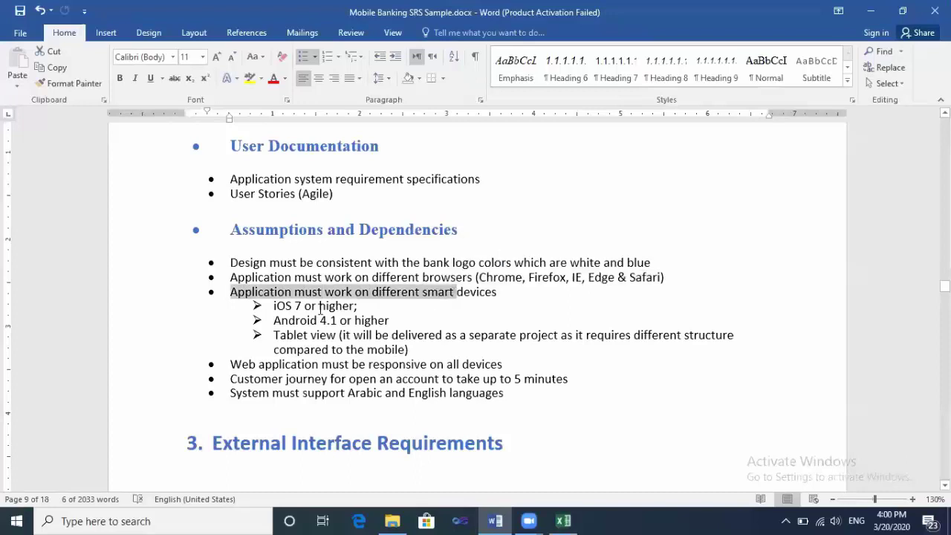
pyautogui.moveTo(274, 305); pyautogui.dragTo(355, 306)
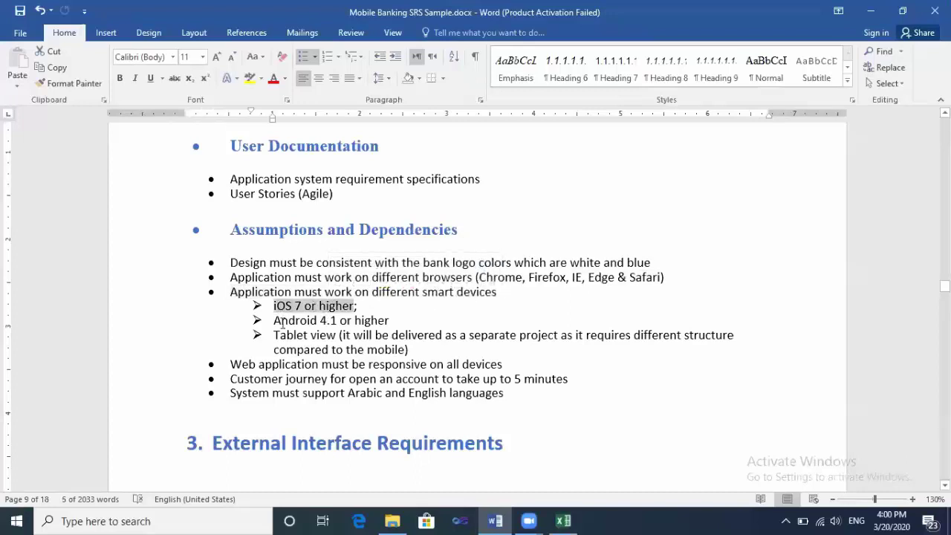
pyautogui.moveTo(275, 320); pyautogui.dragTo(343, 321)
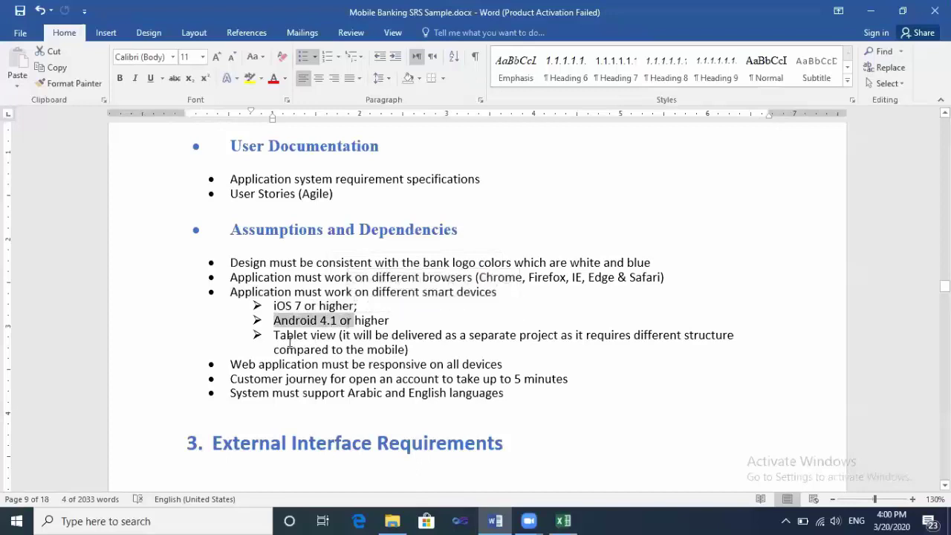
pyautogui.moveTo(274, 335); pyautogui.dragTo(336, 336)
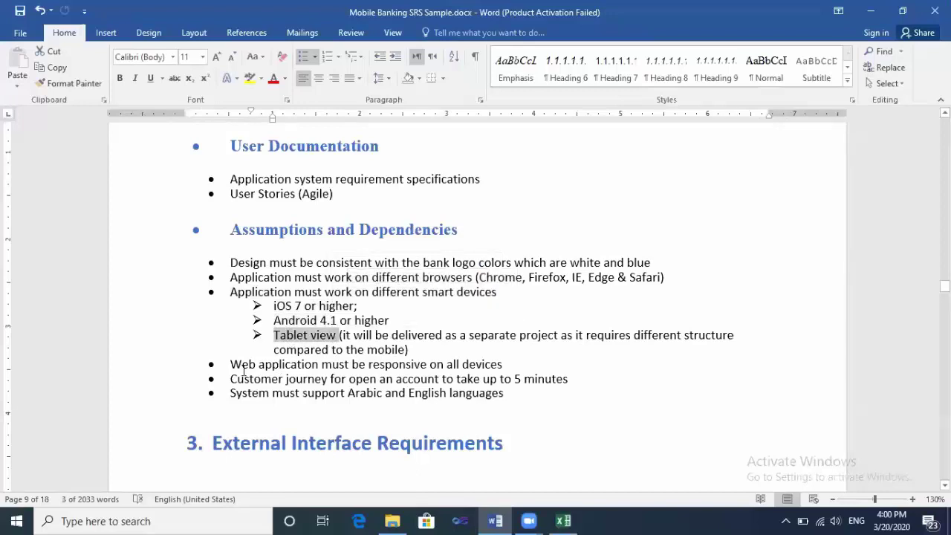
# Review the remaining assumptions on web responsiveness, account-opening time and supported languages, highlighting each line
pyautogui.moveTo(244, 364); pyautogui.dragTo(487, 364)
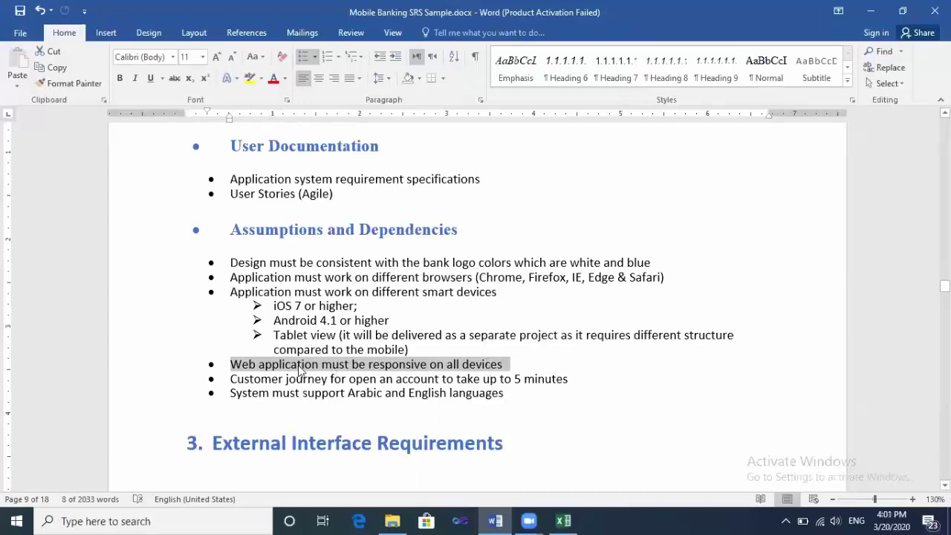
pyautogui.moveTo(269, 379); pyautogui.dragTo(499, 380)
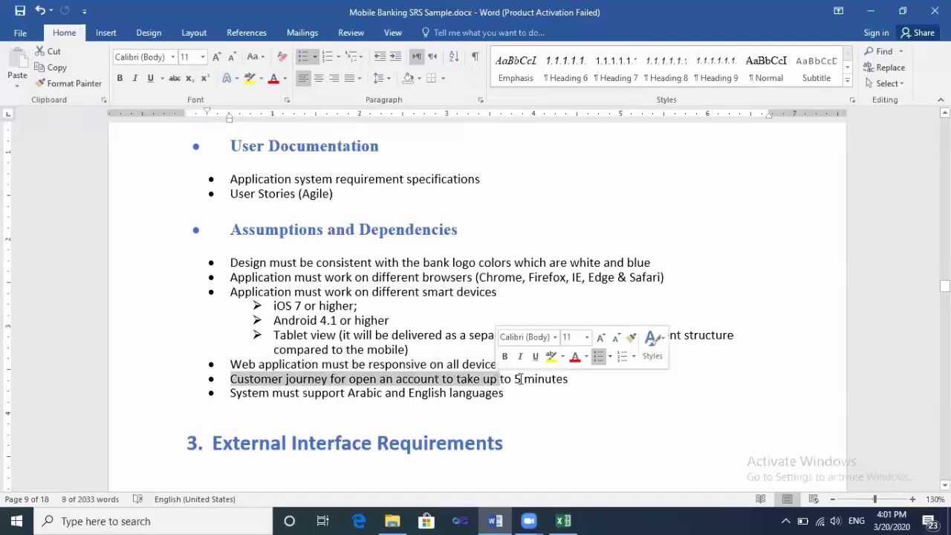
pyautogui.click(515, 379)
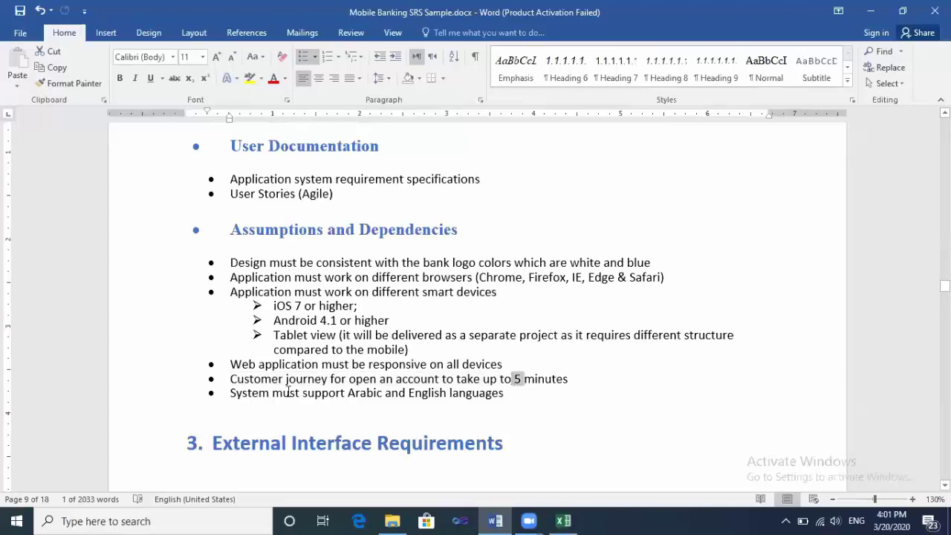
pyautogui.moveTo(270, 391); pyautogui.dragTo(456, 395)
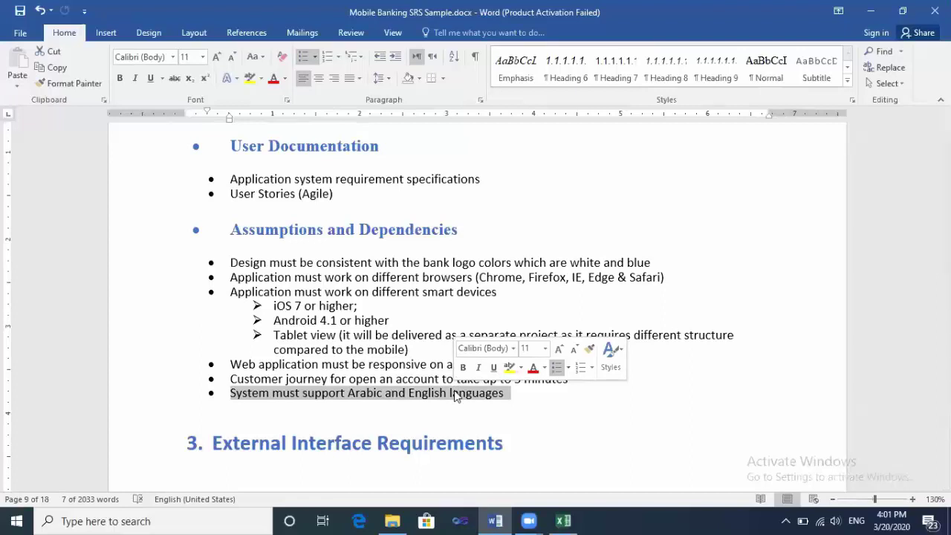
pyautogui.click(566, 214)
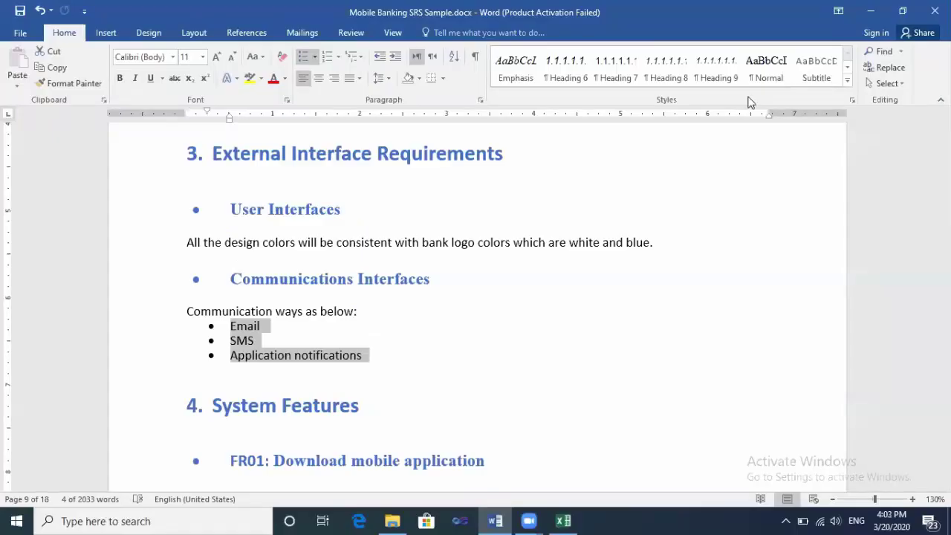
# Review the two External Interface Requirements headings and highlight the design colors statement under User Interfaces
pyautogui.click(485, 249)
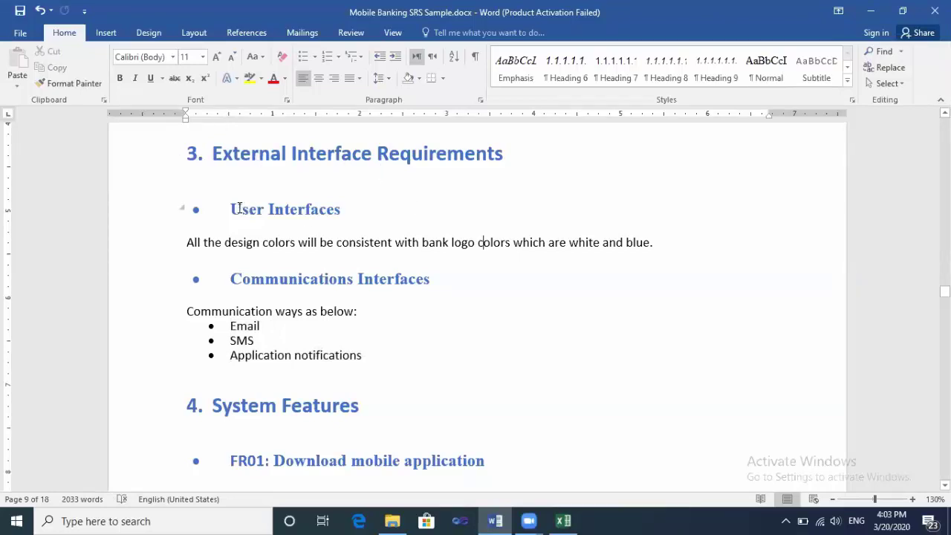
pyautogui.tripleClick(282, 209)
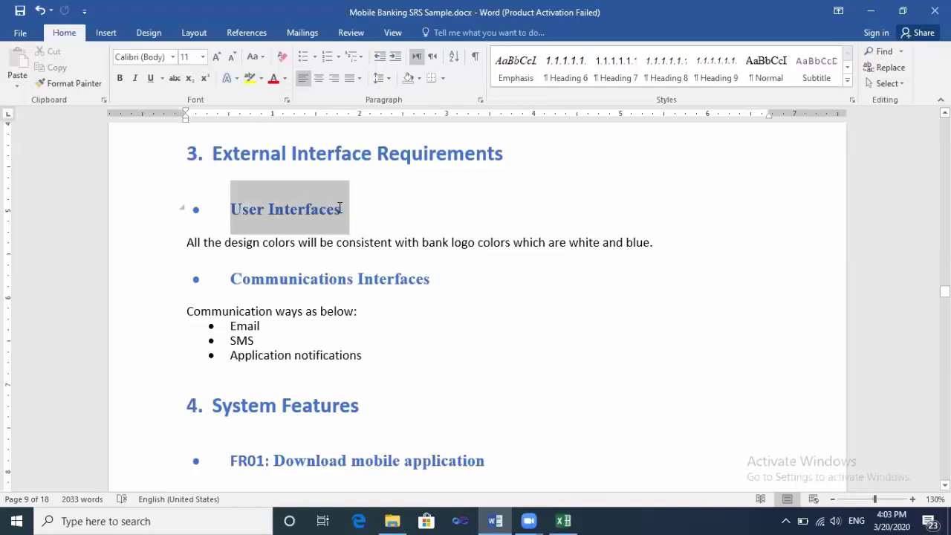
pyautogui.moveTo(233, 278); pyautogui.dragTo(423, 279)
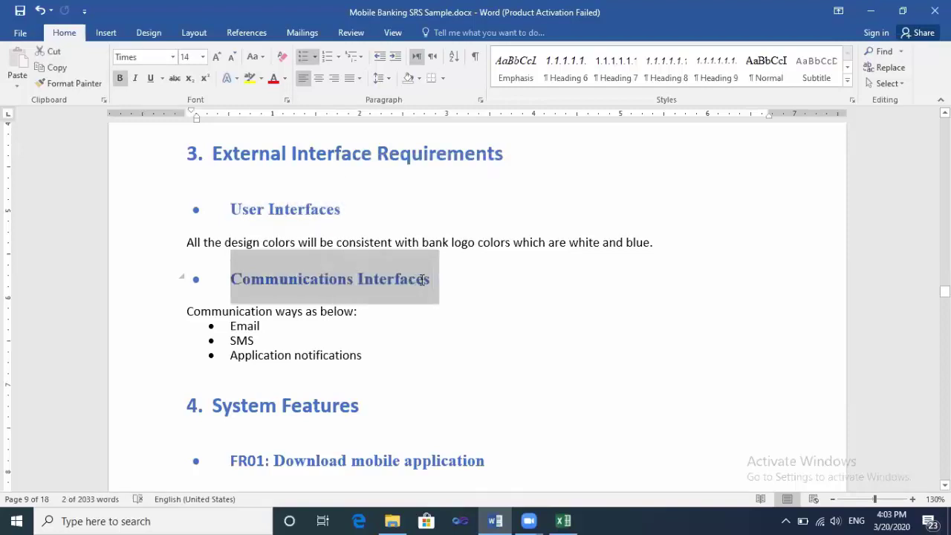
pyautogui.tripleClick(300, 210)
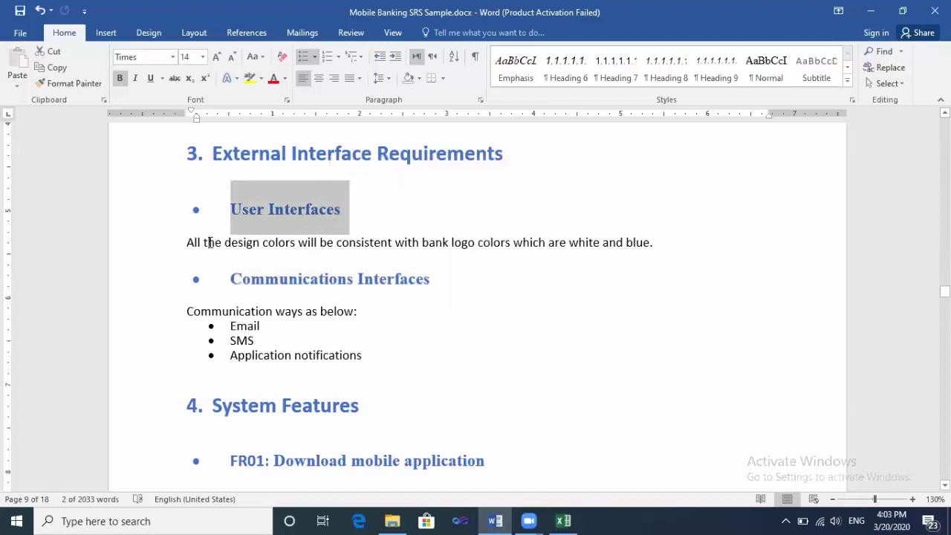
pyautogui.moveTo(204, 243); pyautogui.dragTo(641, 250)
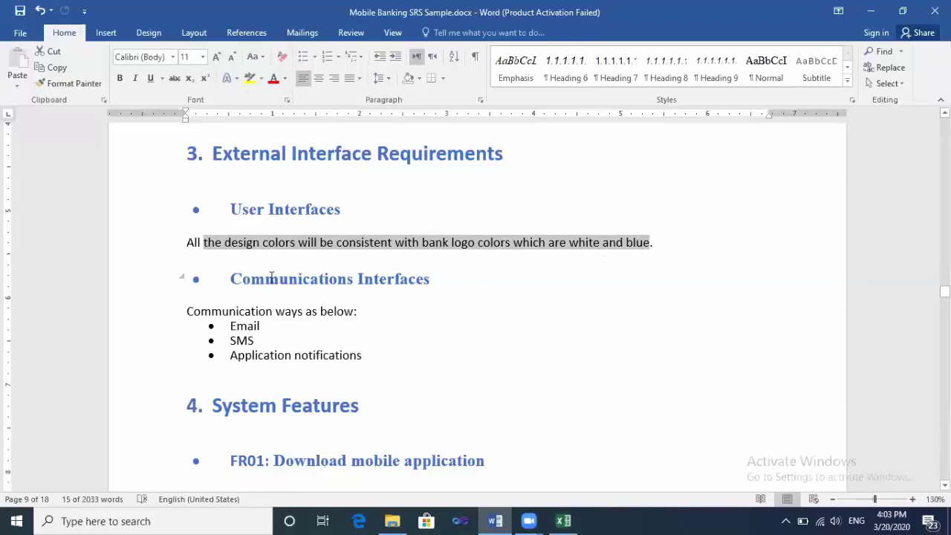
# Review the Communications Interfaces section, highlighting the Email, SMS and Application notifications items
pyautogui.moveTo(272, 276); pyautogui.dragTo(350, 280)
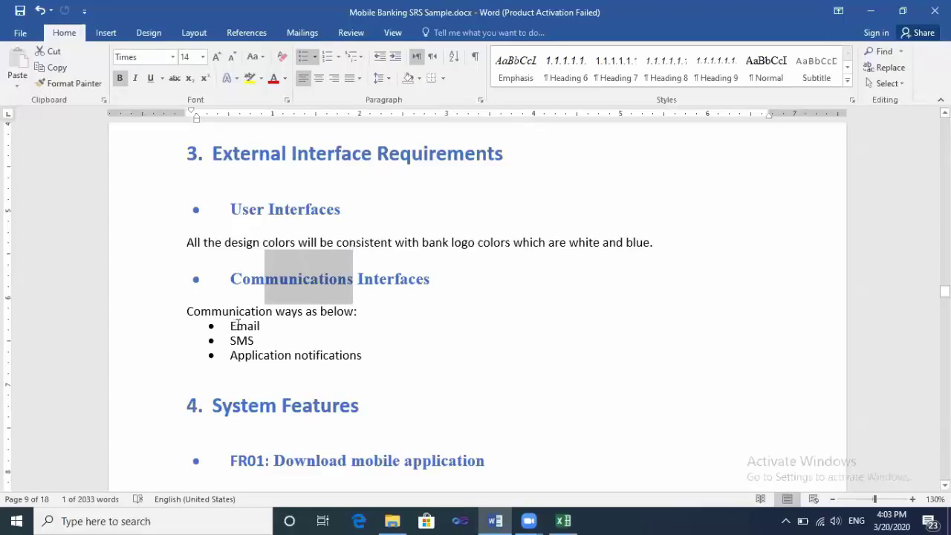
pyautogui.moveTo(238, 324); pyautogui.dragTo(247, 326)
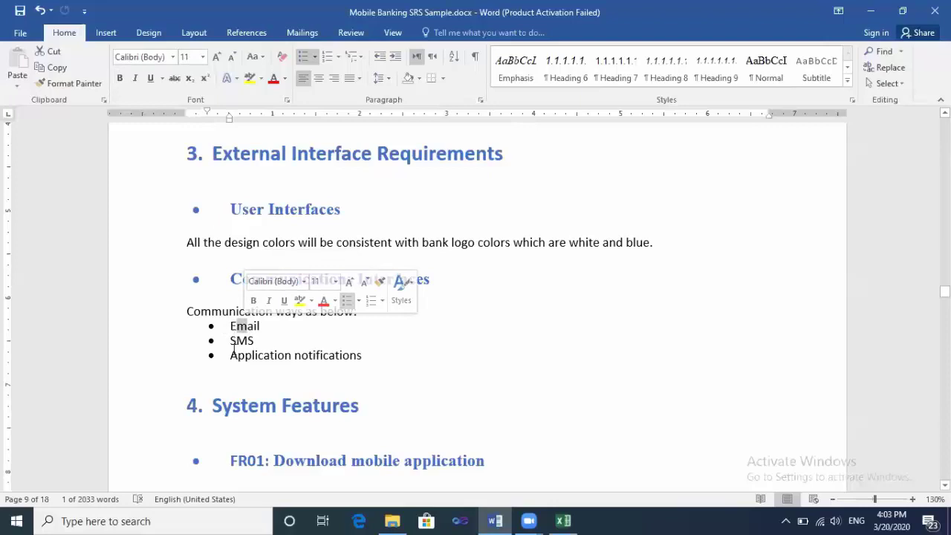
pyautogui.moveTo(231, 355); pyautogui.dragTo(364, 355)
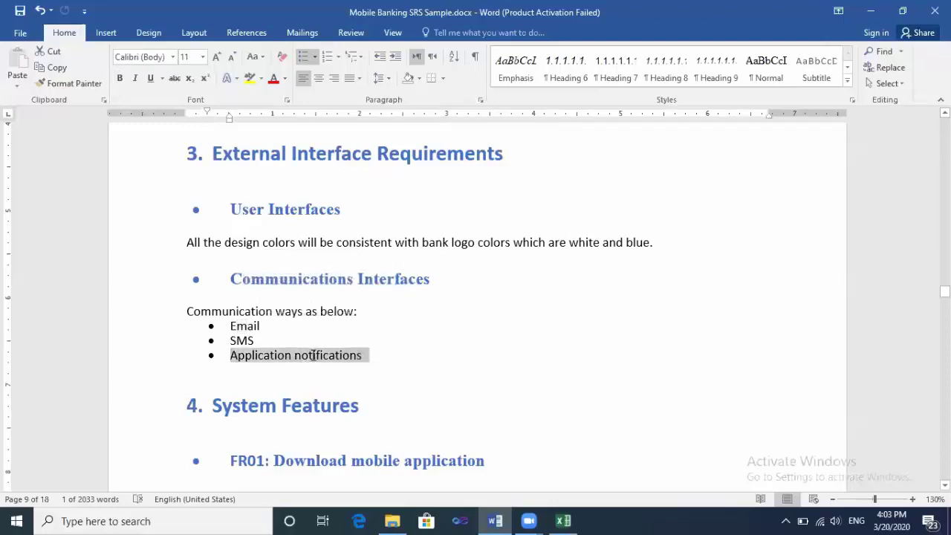
pyautogui.click(247, 326)
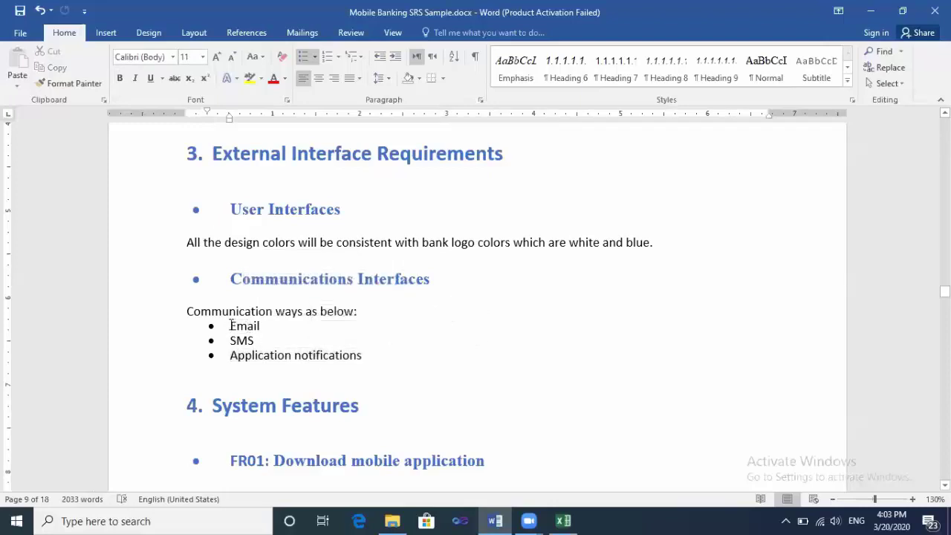
pyautogui.moveTo(233, 325); pyautogui.dragTo(376, 360)
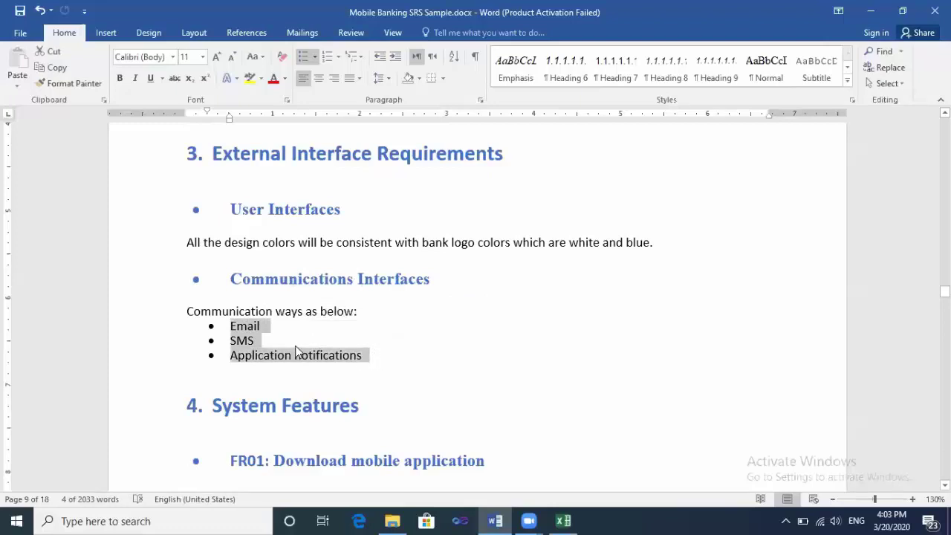
pyautogui.click(261, 346)
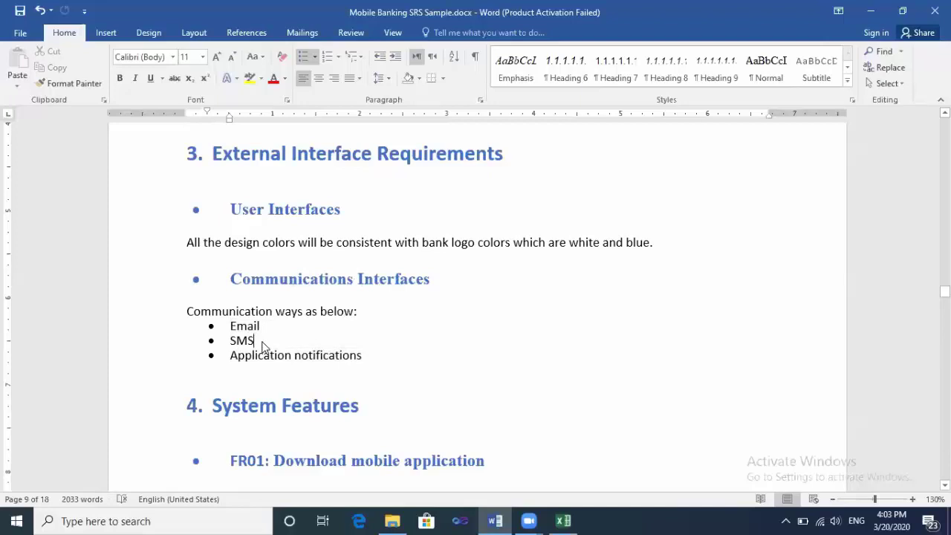
pyautogui.doubleClick(237, 342)
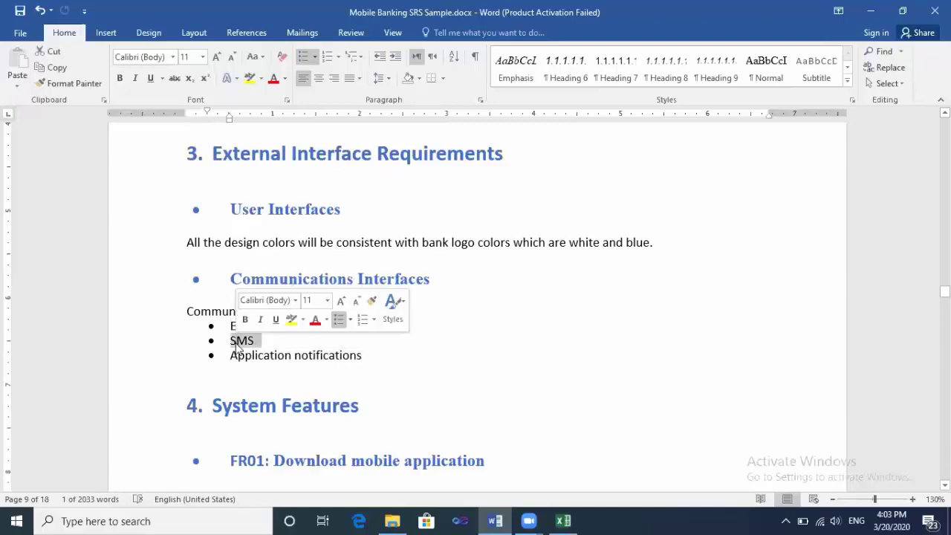